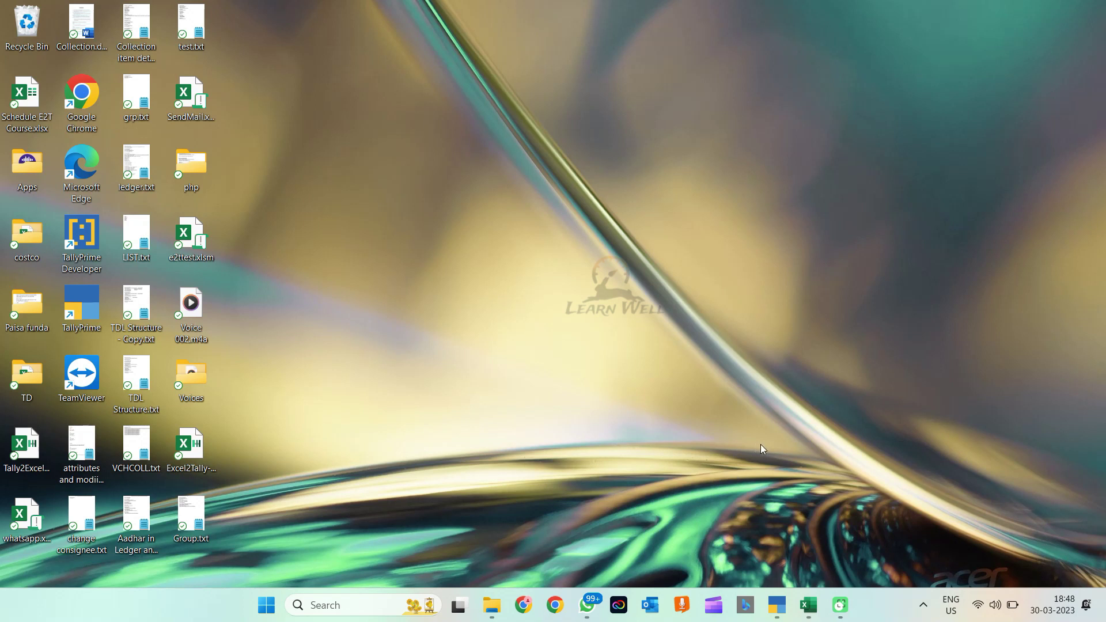
Launch Excel from Search and maximize a new blank workbook, Book2
{"action": "left_click", "coordinate": [808, 605]}
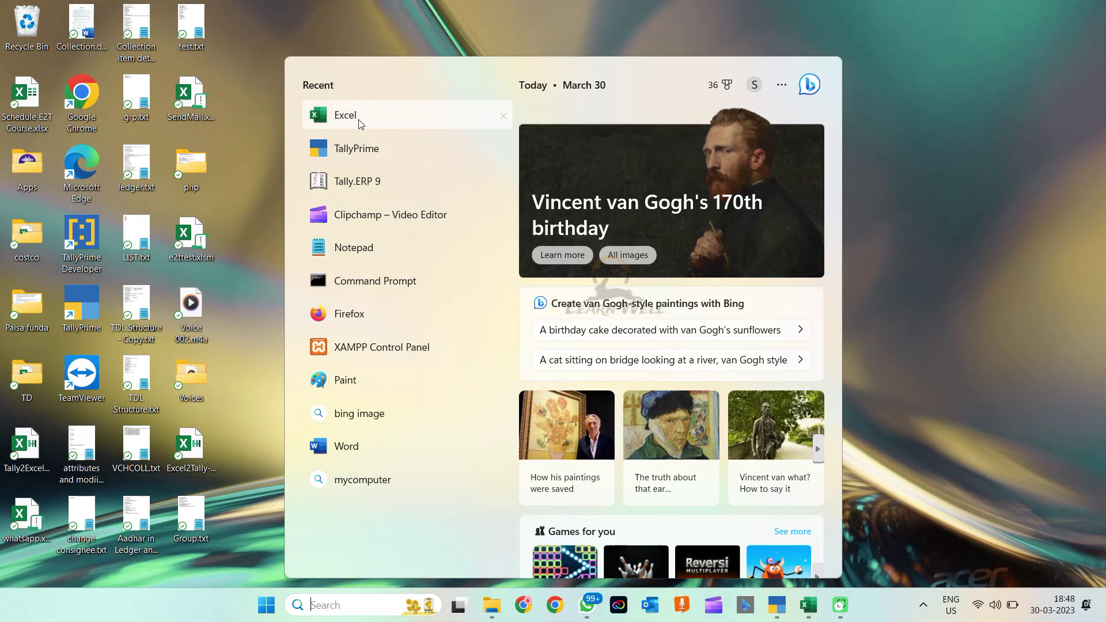
{"action": "left_click", "coordinate": [358, 120]}
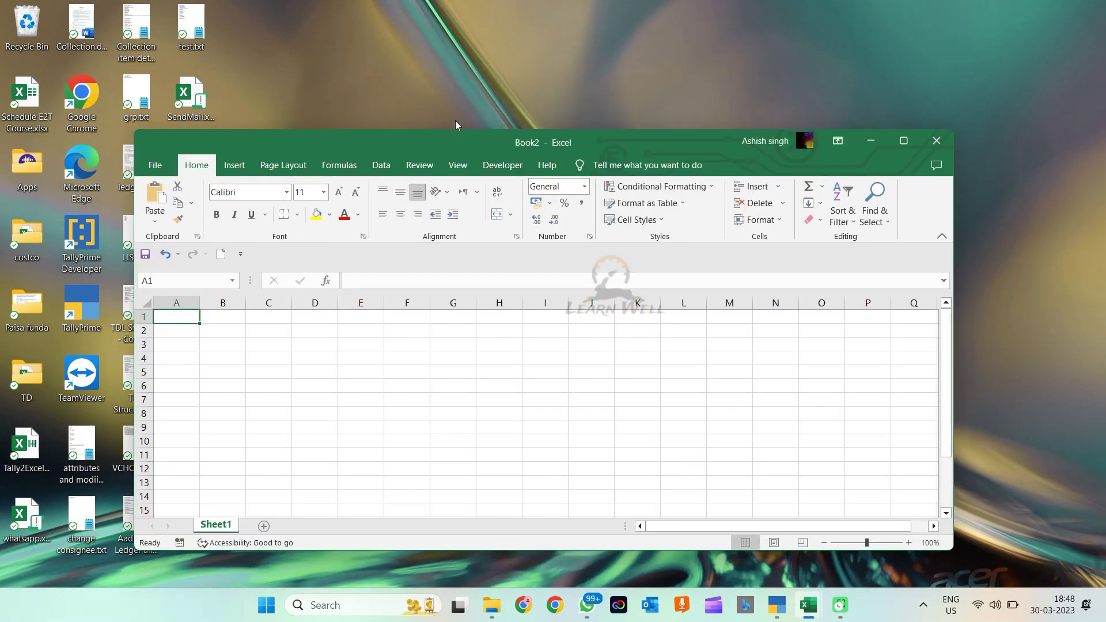
{"action": "left_click", "coordinate": [900, 140]}
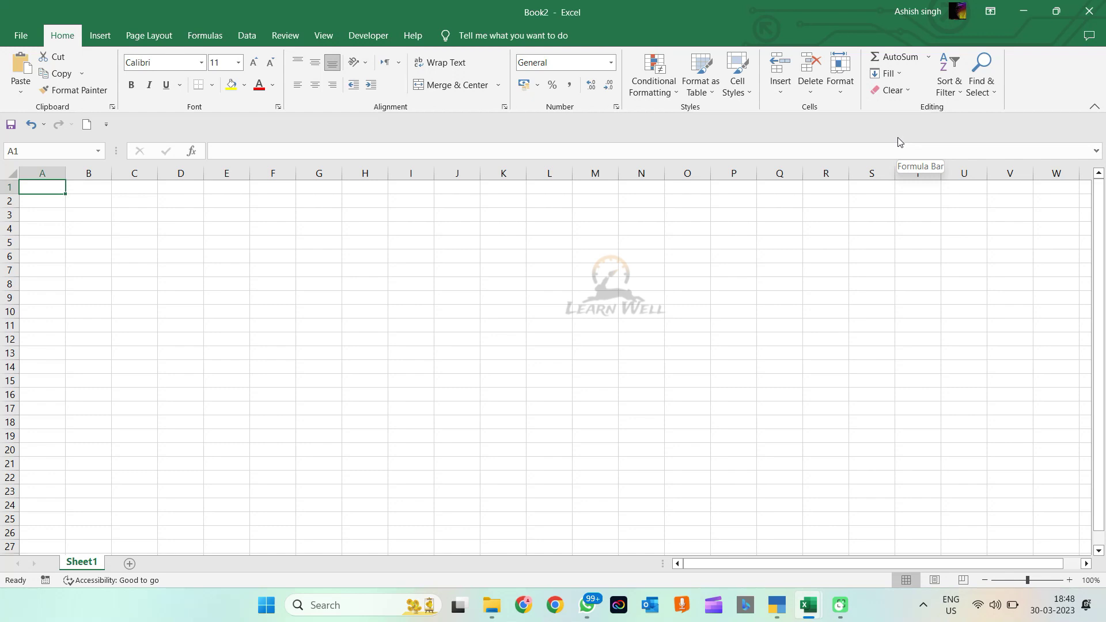
{"action": "left_click", "coordinate": [621, 242]}
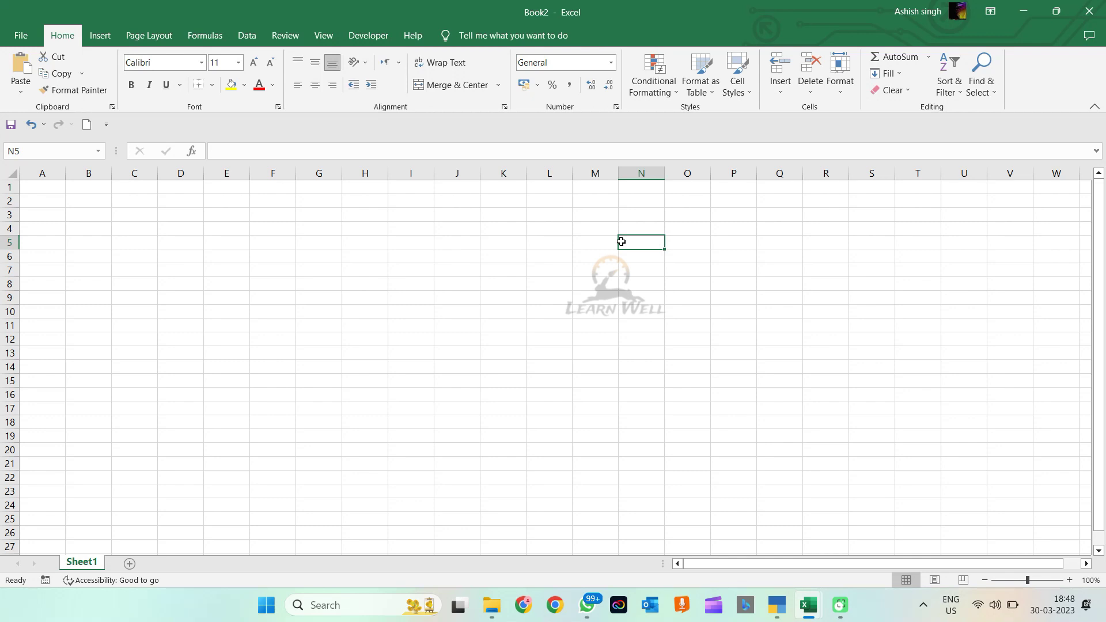
{"action": "mouse_move", "coordinate": [776, 606]}
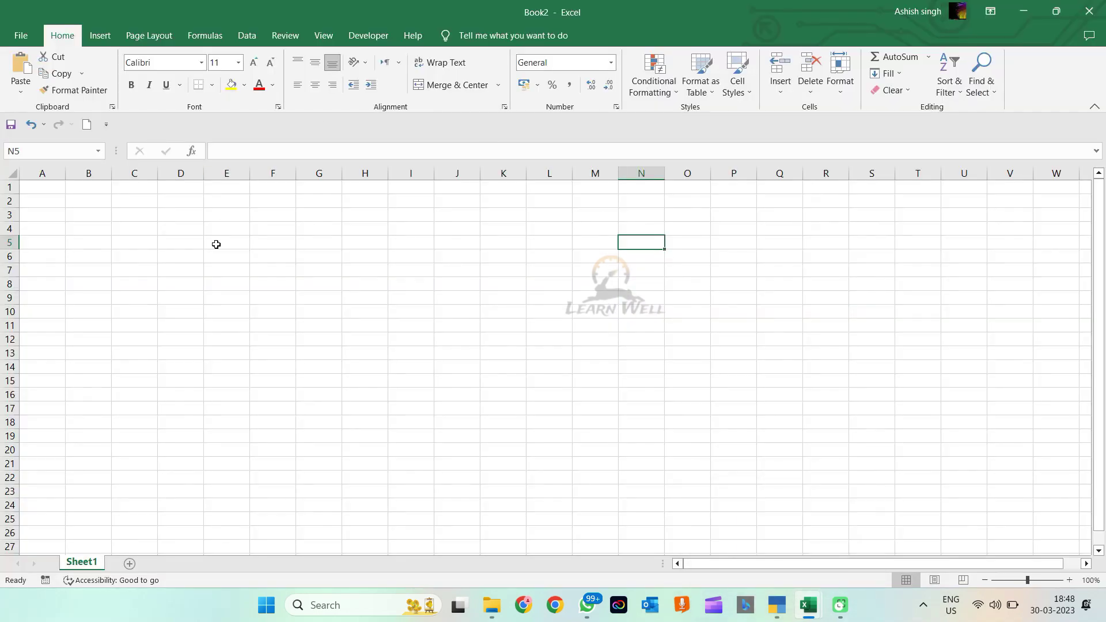
{"action": "left_click", "coordinate": [216, 245]}
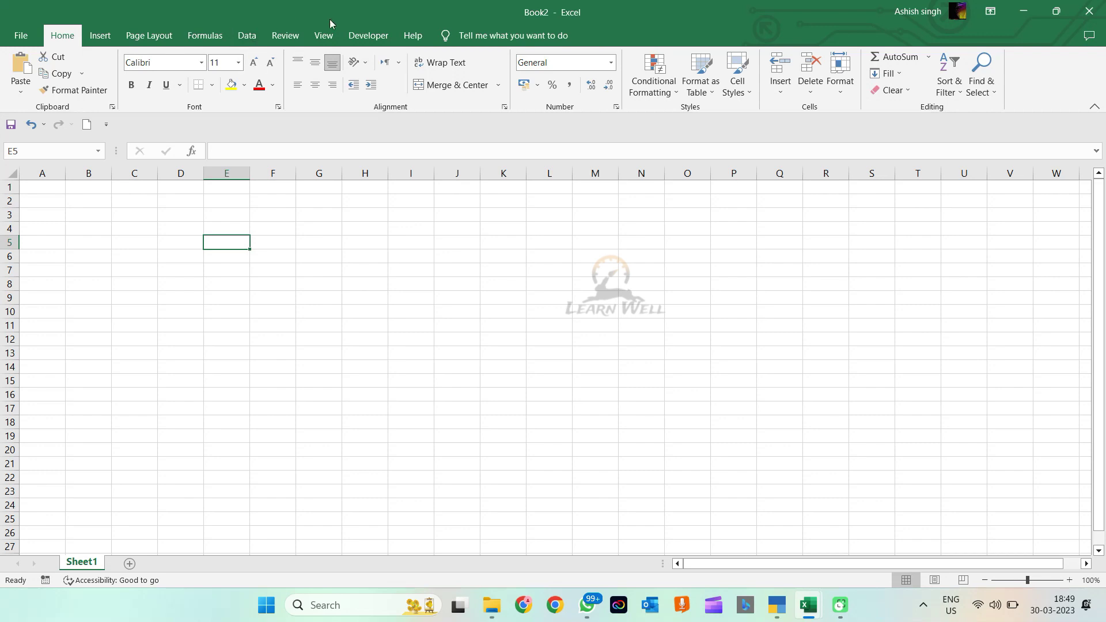
Start a new query from an ODBC data source via Data > New Query > From Other Sources
{"action": "left_click", "coordinate": [248, 41]}
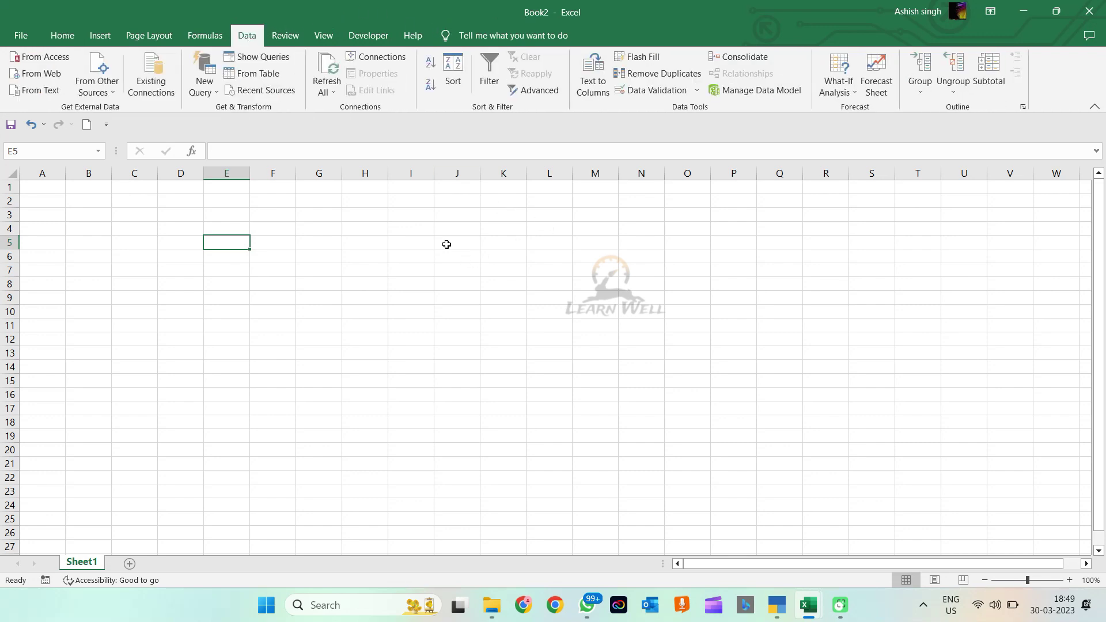
{"action": "left_click", "coordinate": [216, 95]}
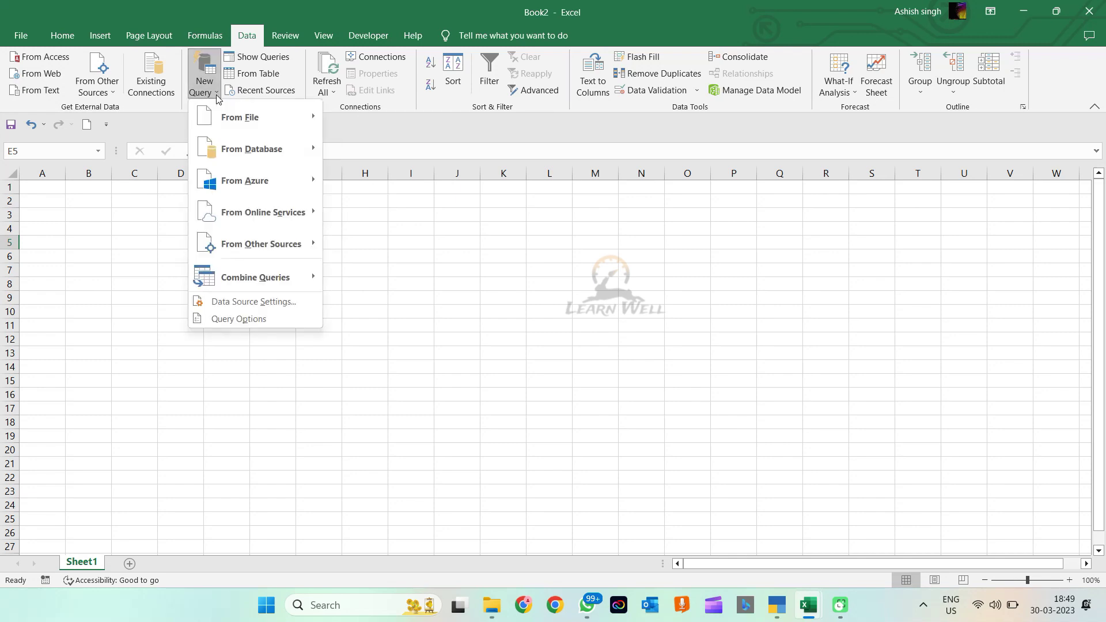
{"action": "mouse_move", "coordinate": [260, 243]}
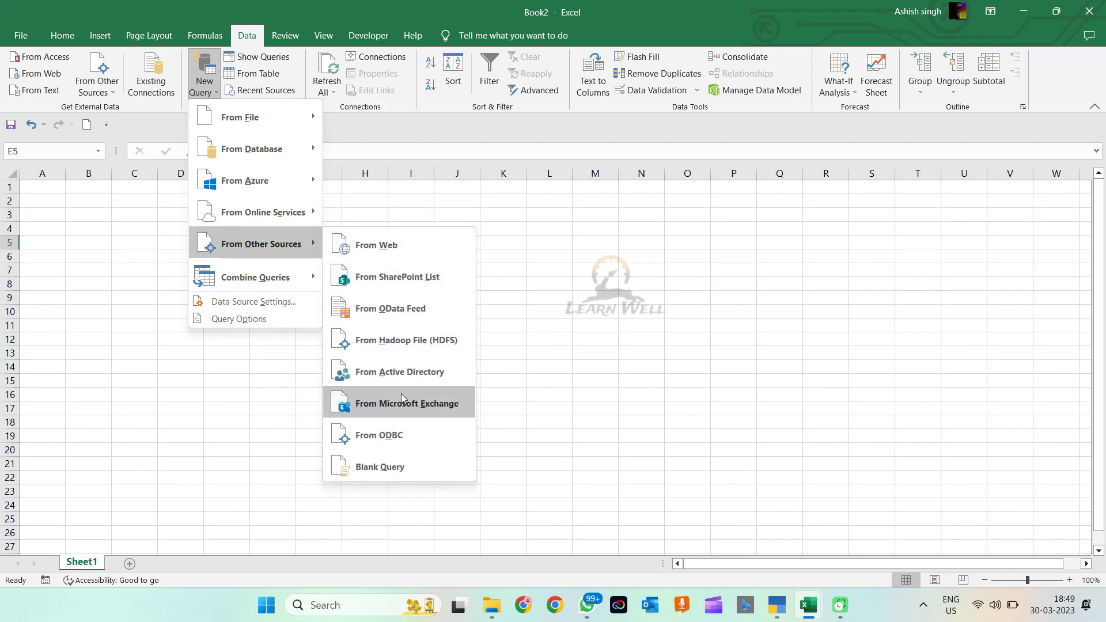
{"action": "left_click", "coordinate": [411, 440]}
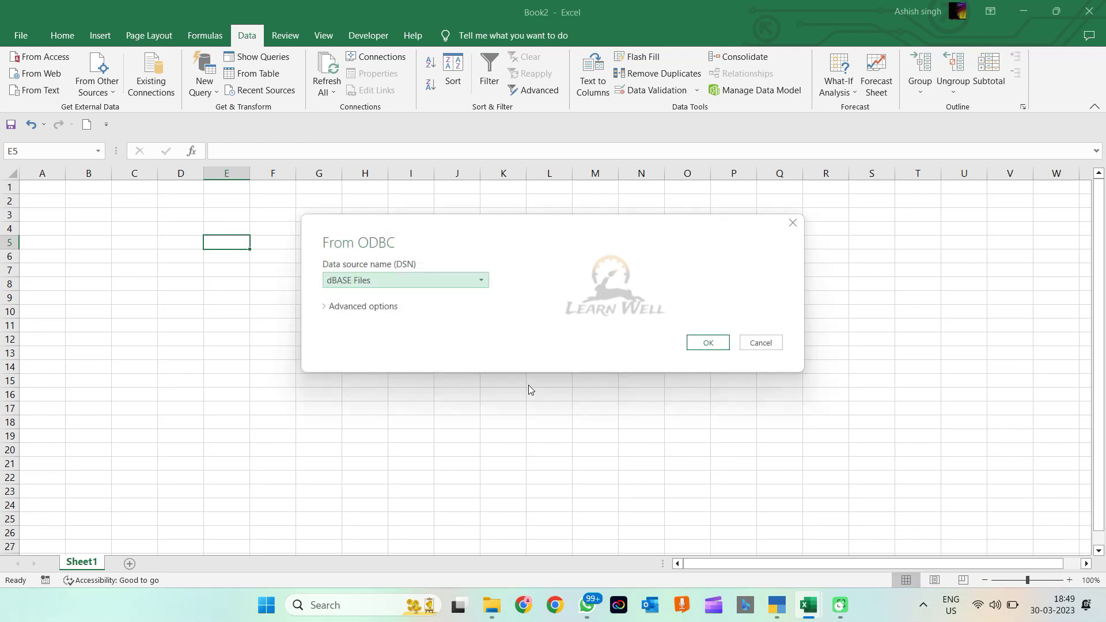
Check the DSN list without choosing one, then bring TallyPrime's Gateway of Tally forward
{"action": "left_click", "coordinate": [413, 282]}
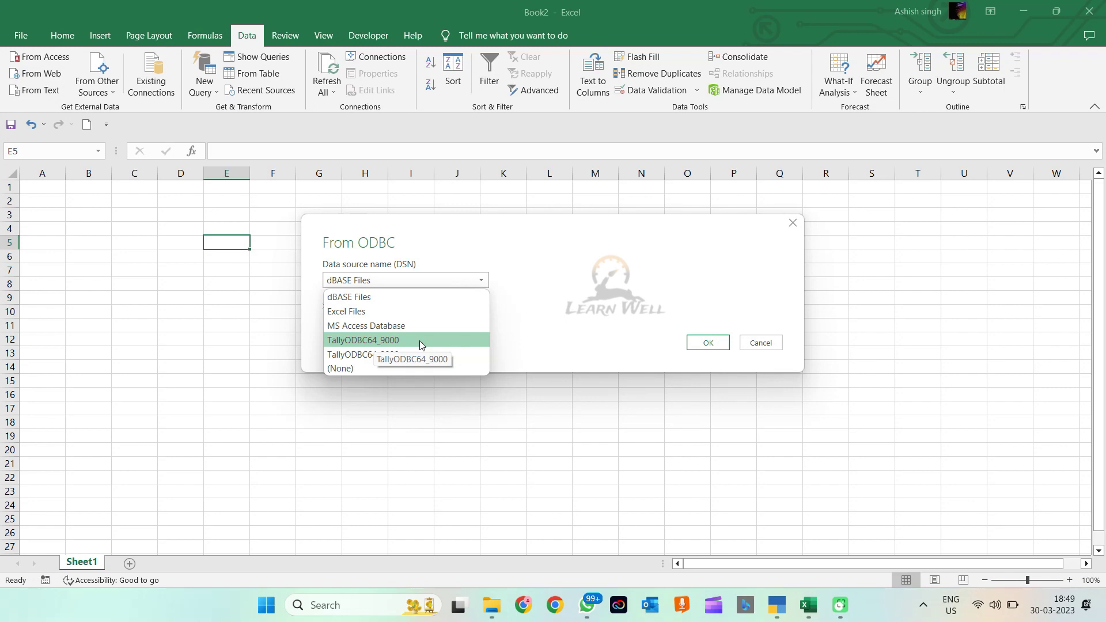
{"action": "left_click", "coordinate": [544, 315]}
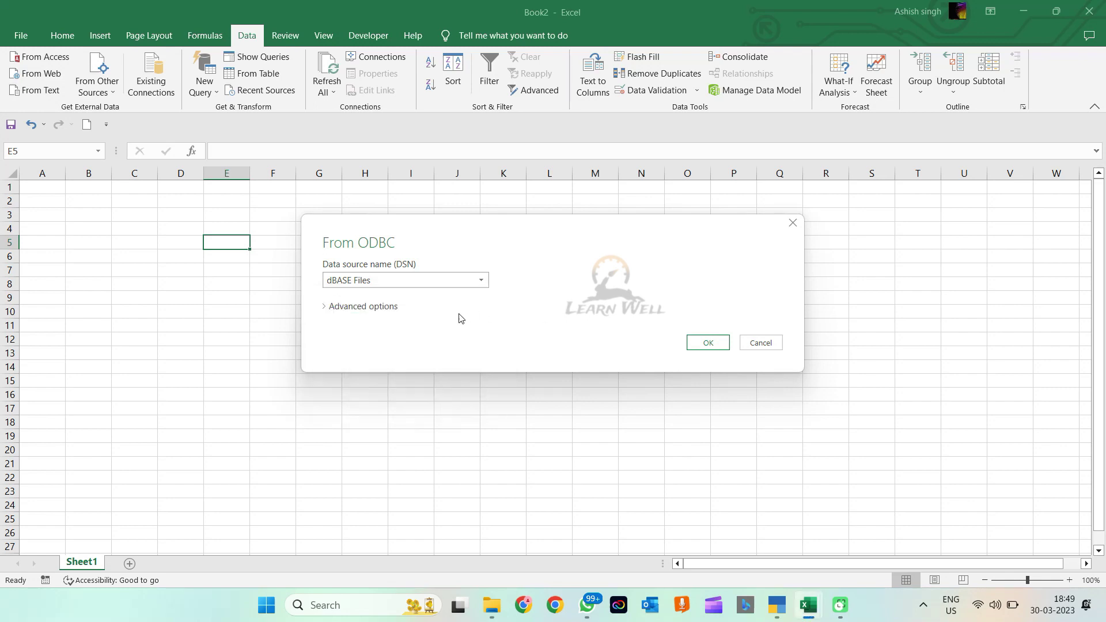
{"action": "left_click", "coordinate": [778, 605]}
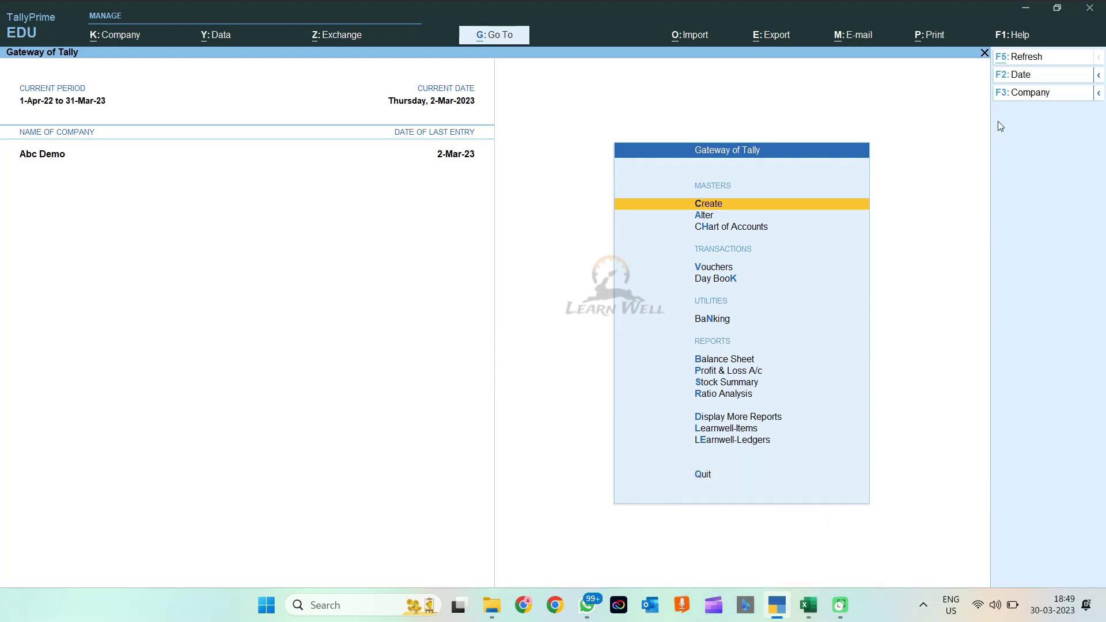
{"action": "left_click", "coordinate": [1016, 35]}
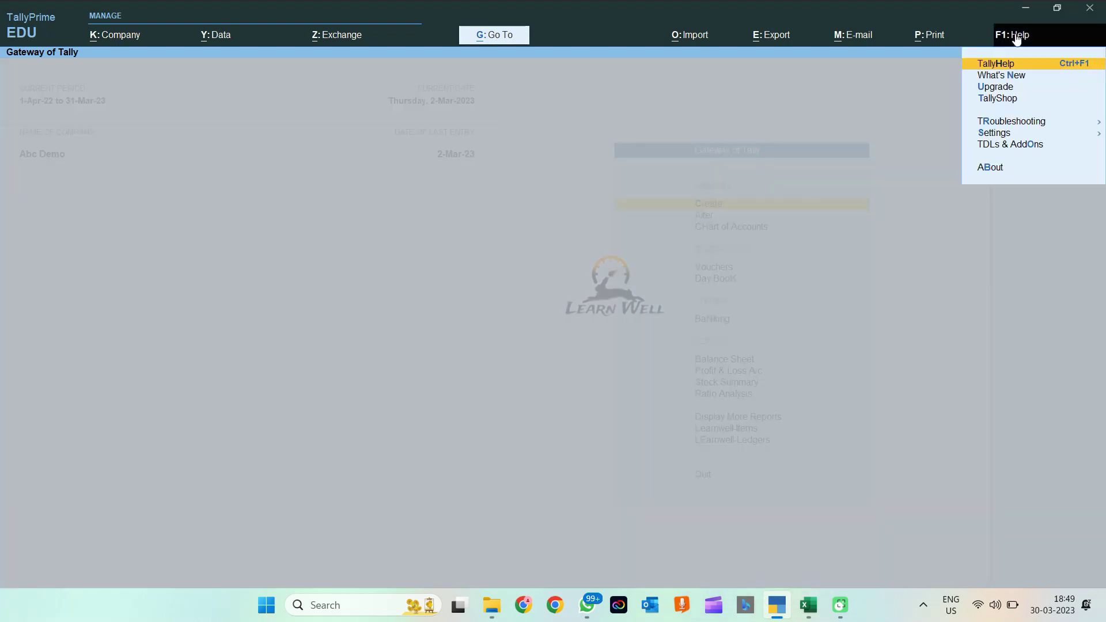
{"action": "left_click", "coordinate": [1000, 133]}
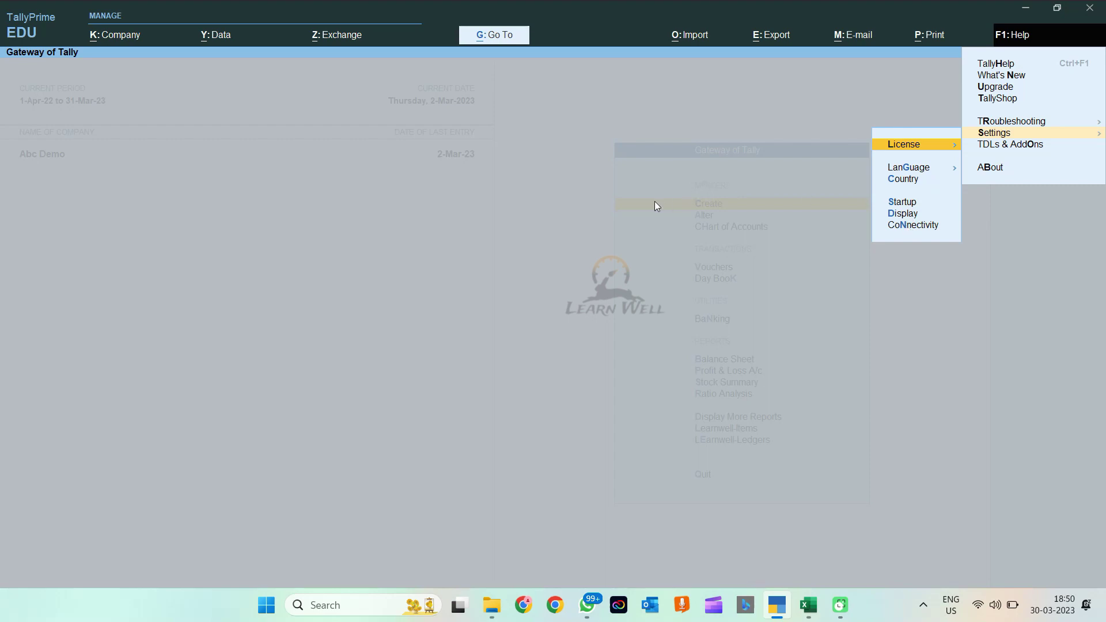
{"action": "left_click", "coordinate": [891, 226]}
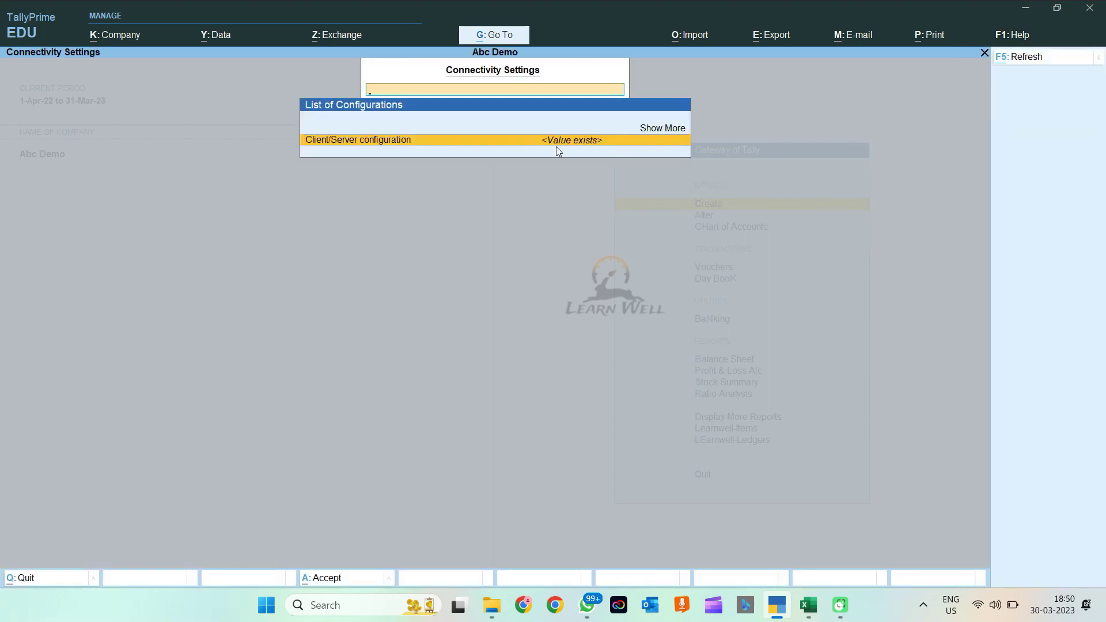
{"action": "left_click", "coordinate": [523, 141]}
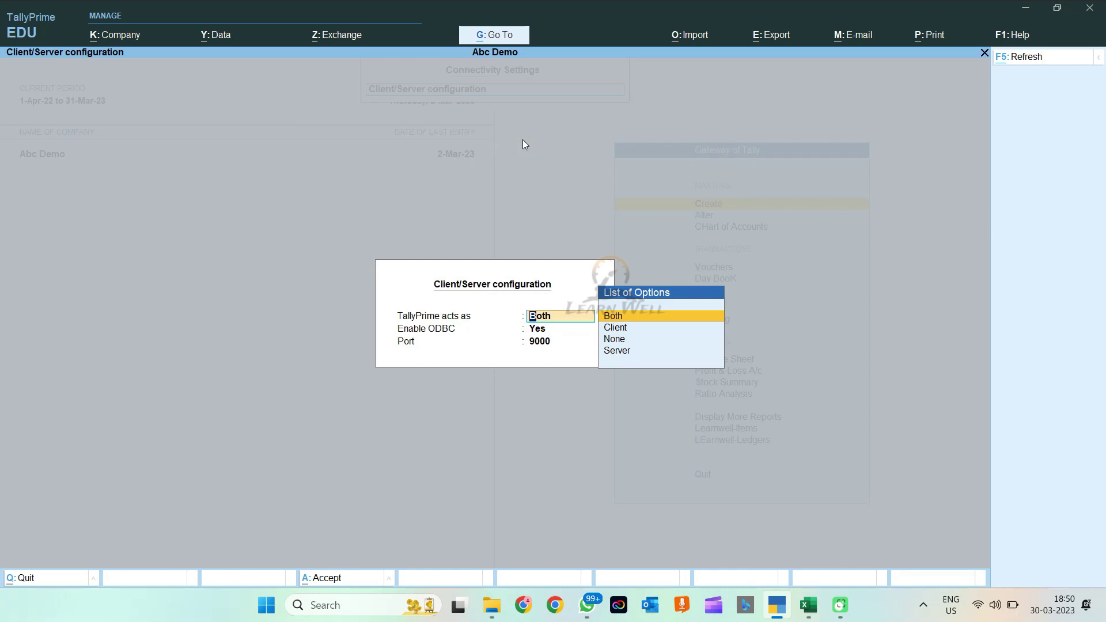
{"action": "left_click", "coordinate": [548, 342]}
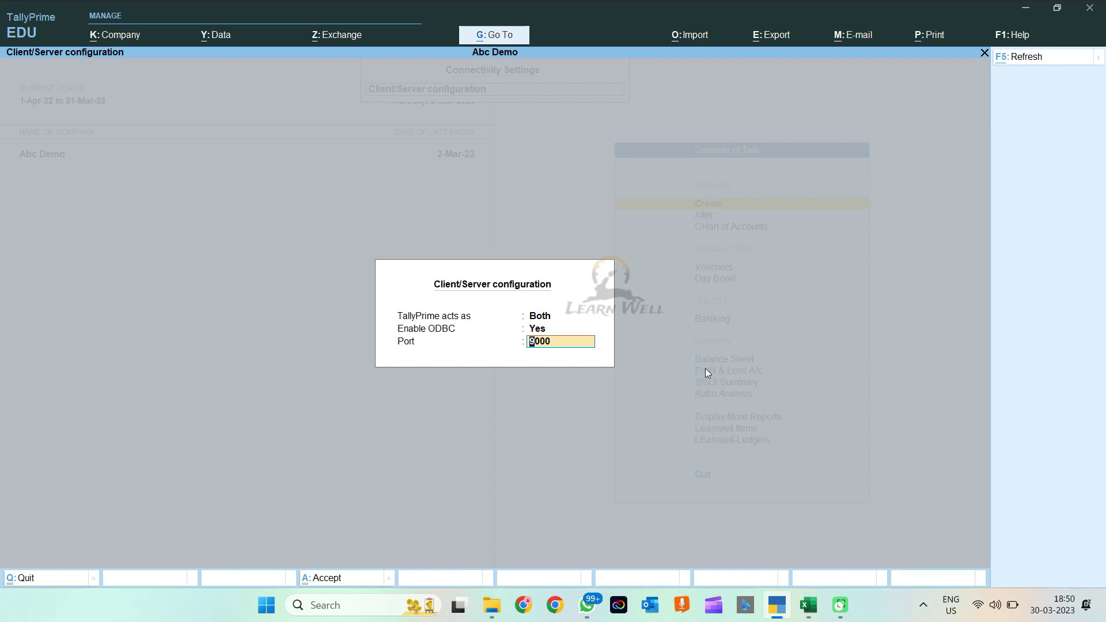
{"action": "key", "text": "BackSpace"}
{"action": "key", "text": "Return"}
{"action": "key", "text": "Escape"}
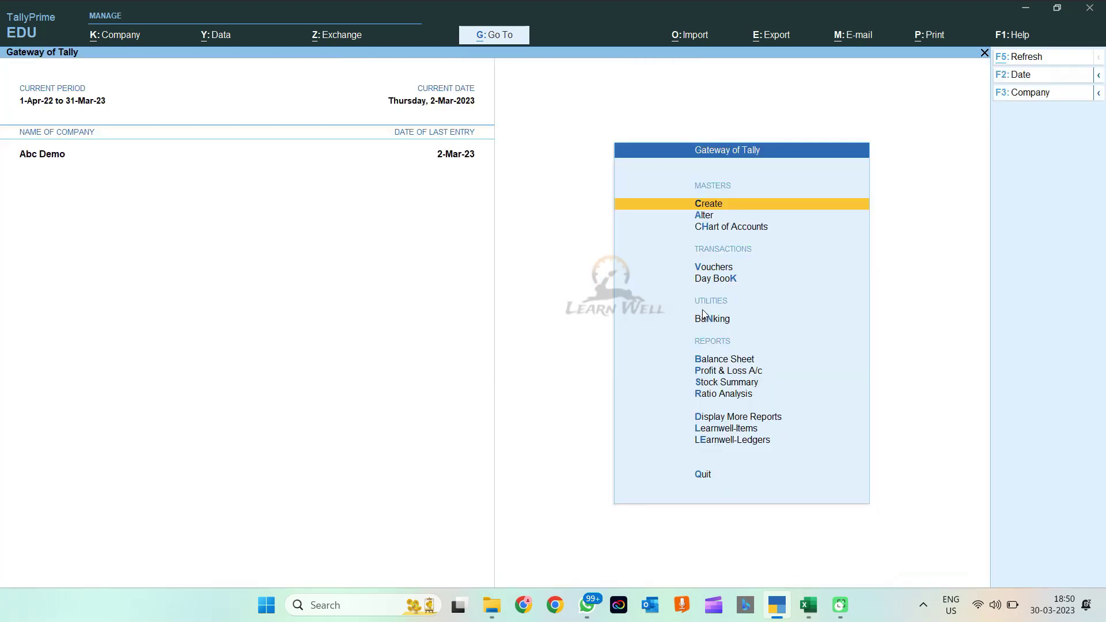
Return to Book2 and connect the From ODBC import to the TallyODBC64_9000 data source
{"action": "left_click", "coordinate": [809, 605]}
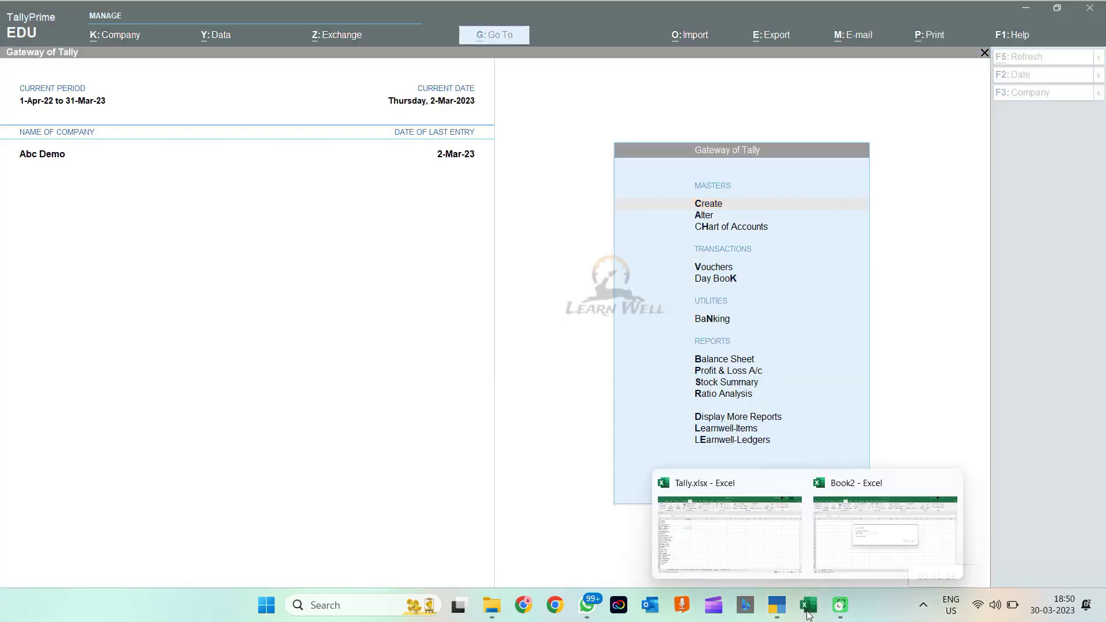
{"action": "left_click", "coordinate": [853, 524]}
{"action": "left_click", "coordinate": [470, 282]}
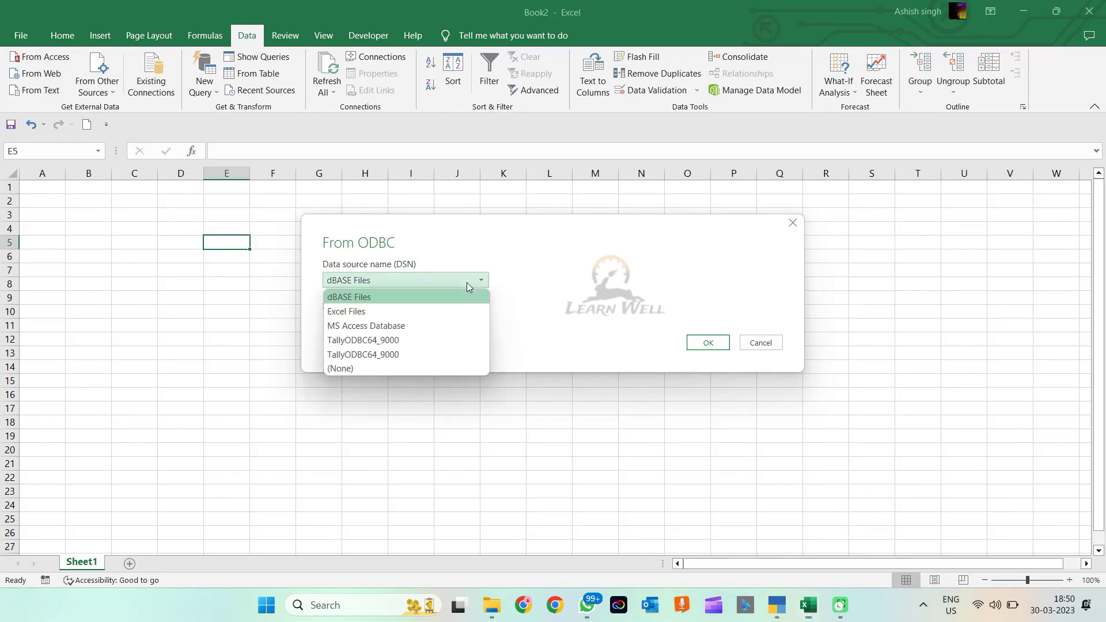
{"action": "left_click", "coordinate": [381, 341]}
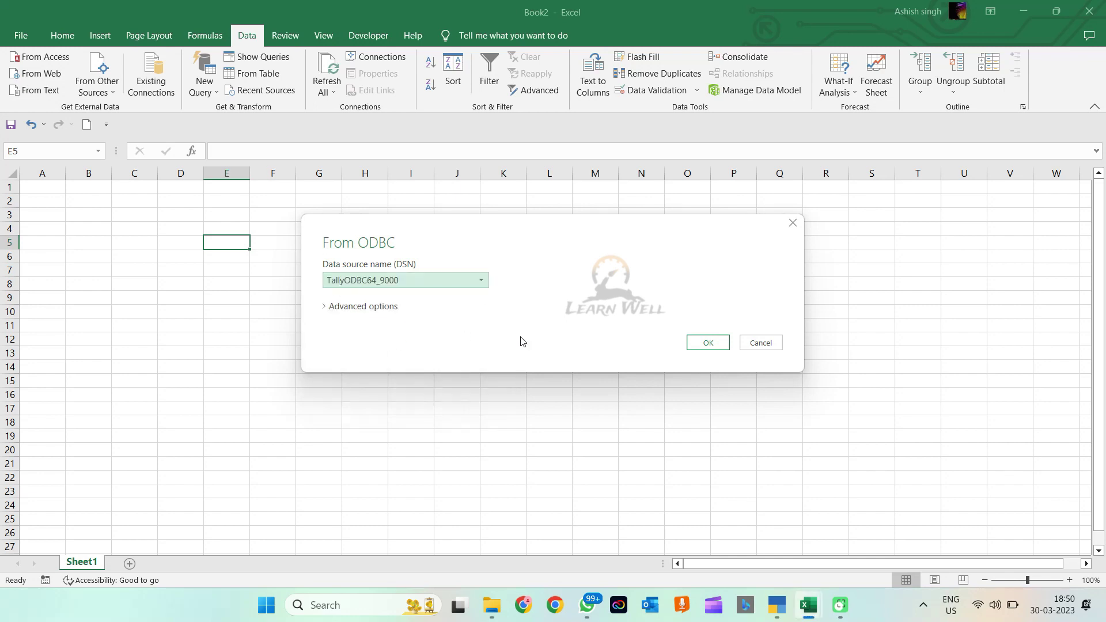
{"action": "left_click", "coordinate": [703, 344]}
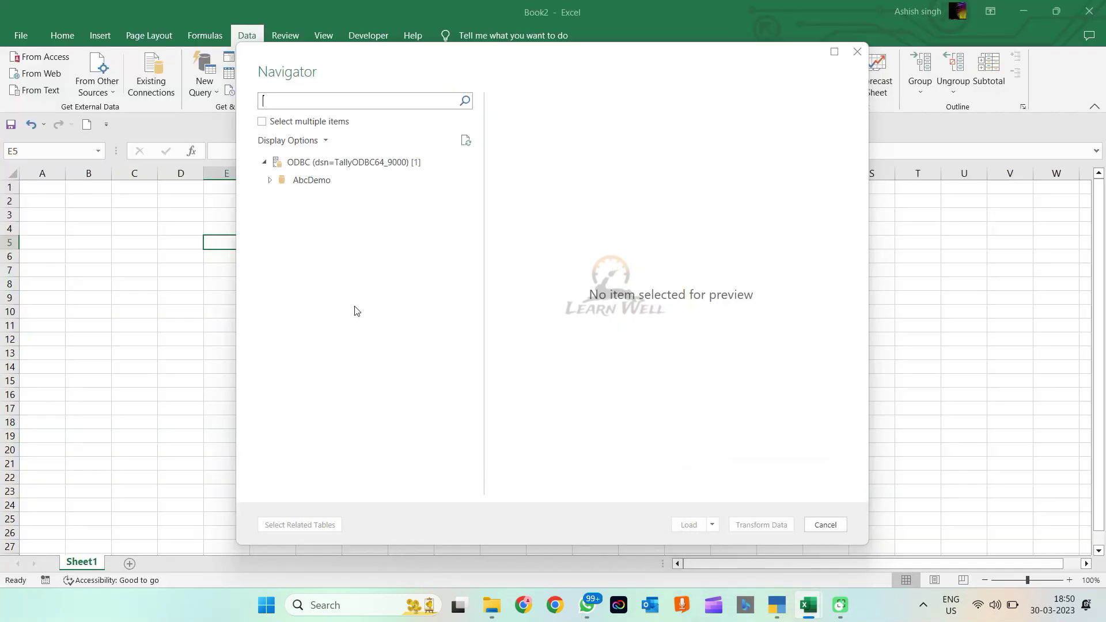
Expand AbcDemo > TallyUser in Navigator and preview the Ledger table
{"action": "left_click", "coordinate": [271, 182]}
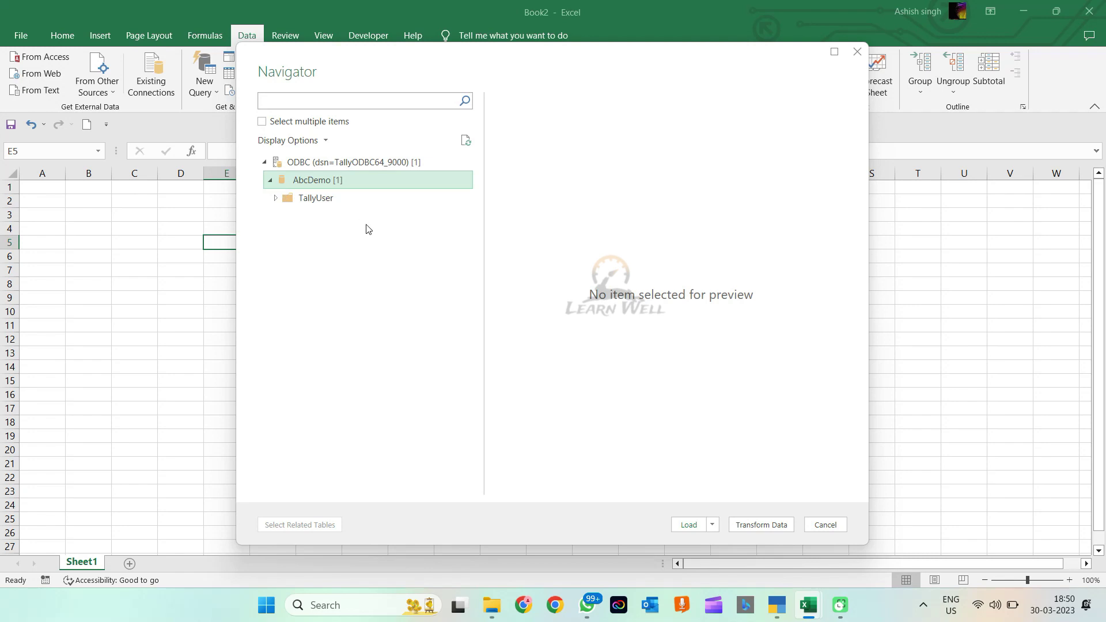
{"action": "left_click", "coordinate": [275, 198]}
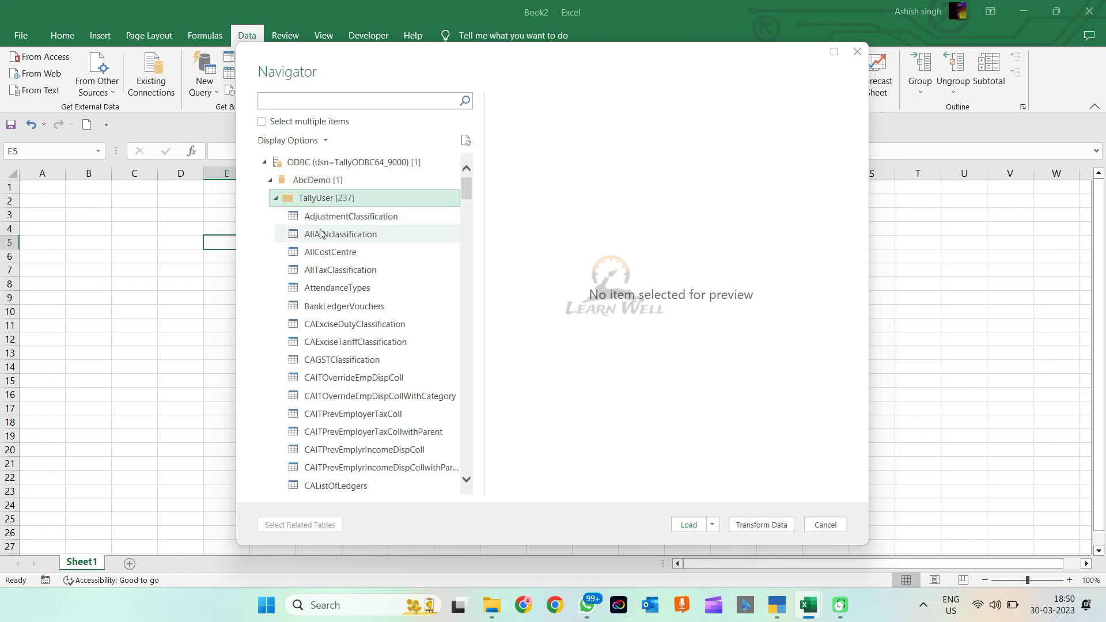
{"action": "left_click_drag", "start_coordinate": [467, 188], "coordinate": [467, 297]}
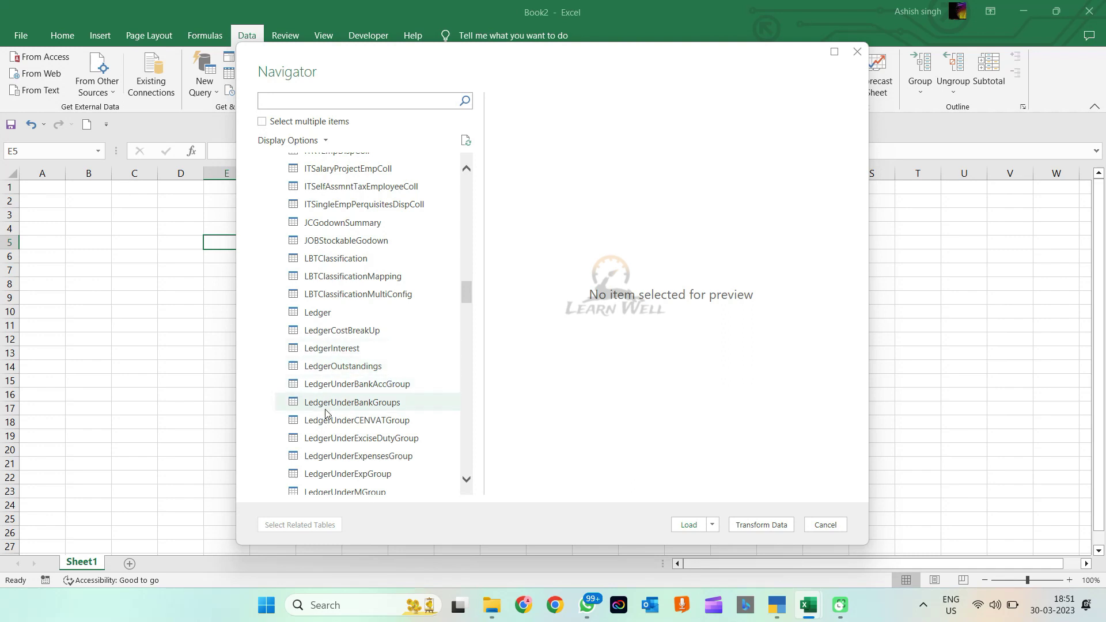
{"action": "left_click", "coordinate": [321, 314]}
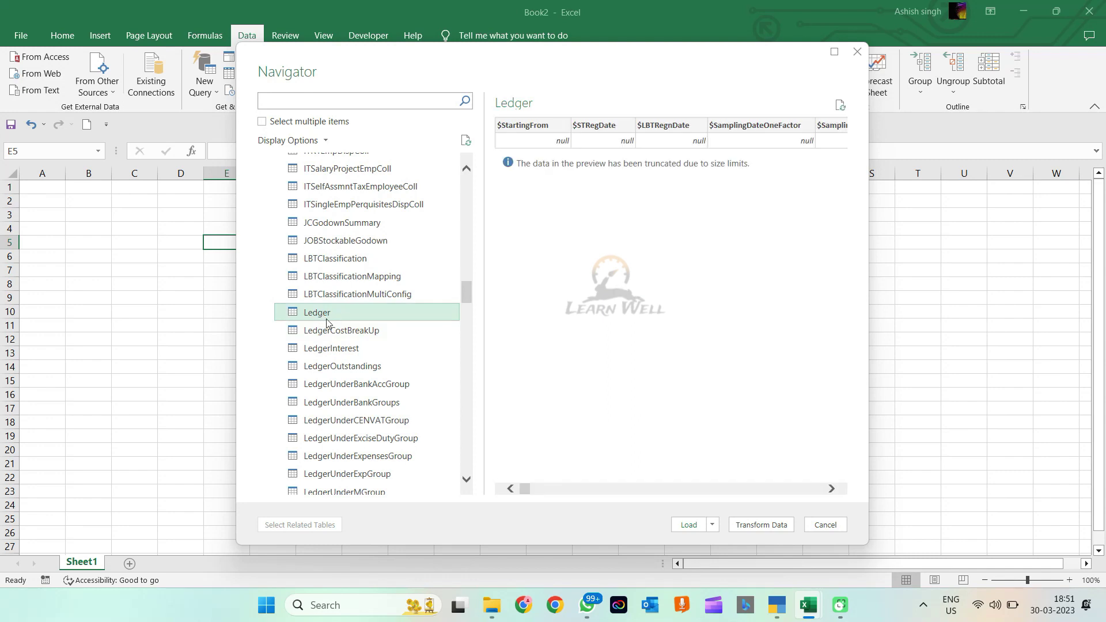
Open Ledger in Power Query Editor and scroll right past the empty columns to $Name and $Address
{"action": "left_click", "coordinate": [758, 531]}
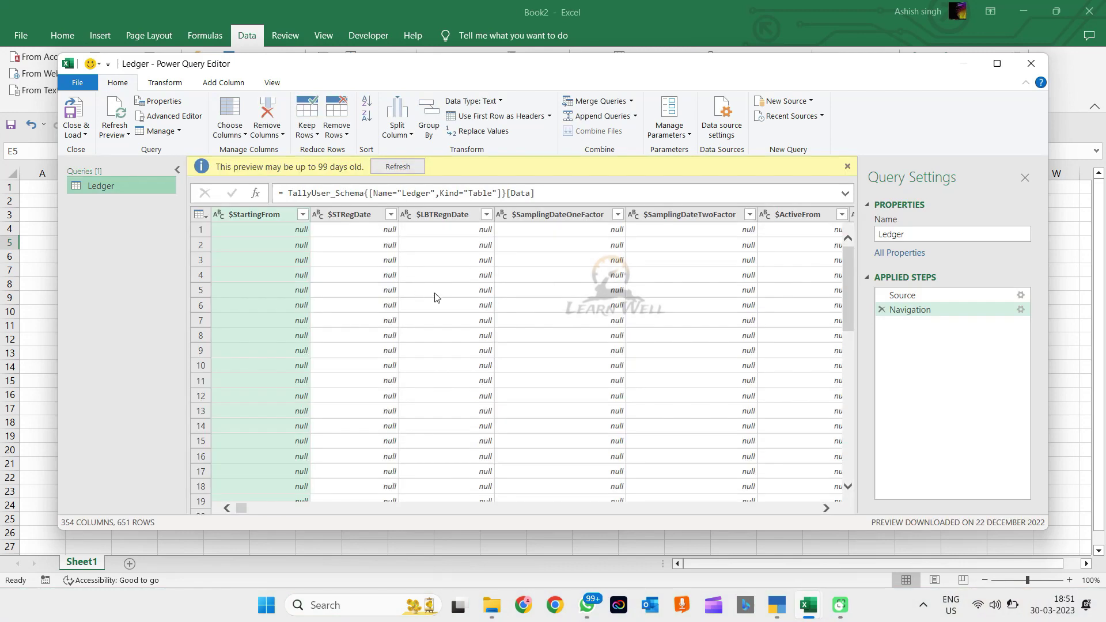
{"action": "left_click", "coordinate": [277, 230]}
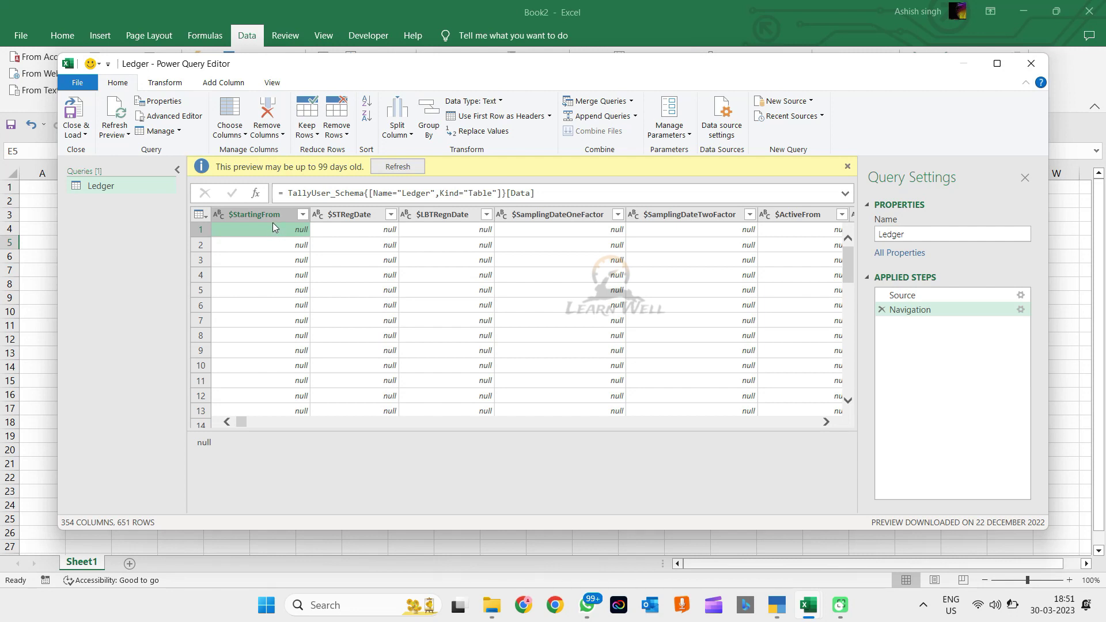
{"action": "left_click", "coordinate": [272, 214]}
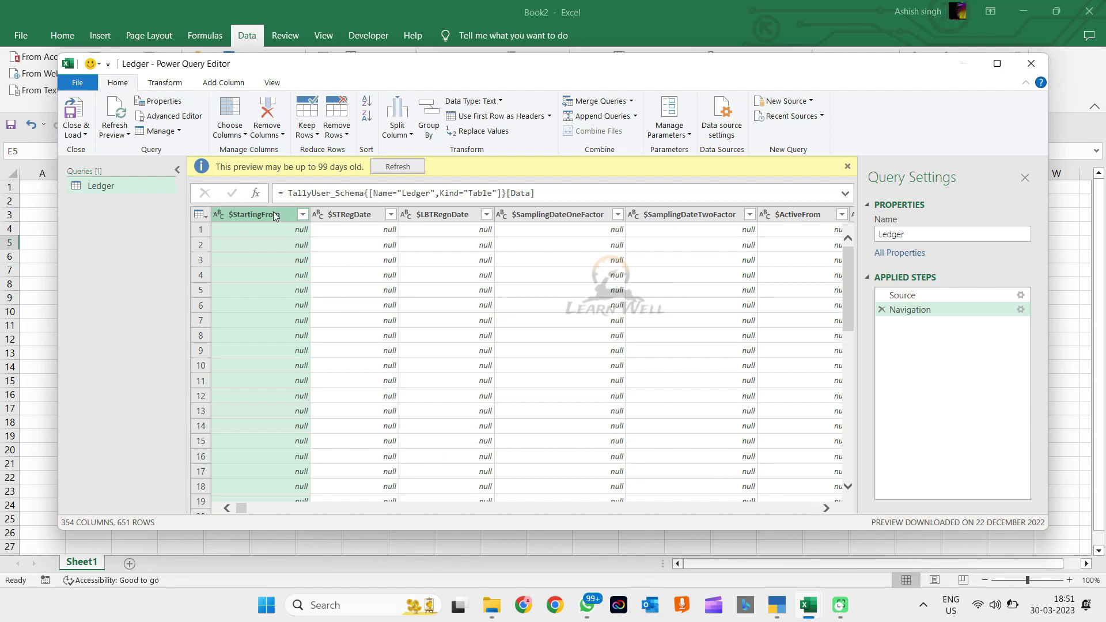
{"action": "left_click", "coordinate": [826, 508]}
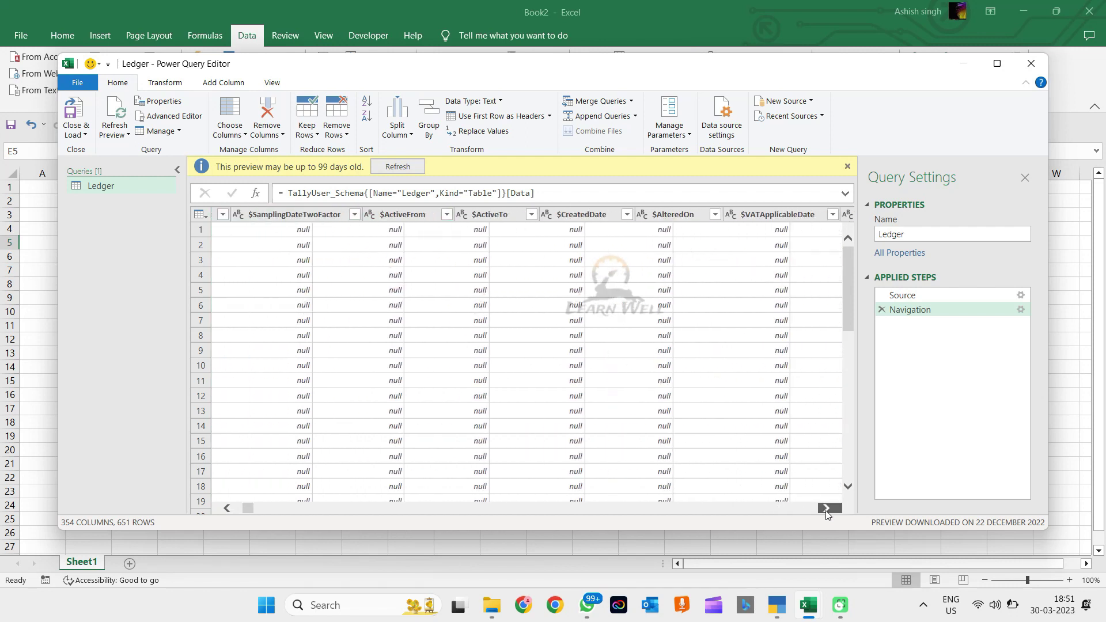
{"action": "left_click", "coordinate": [826, 508]}
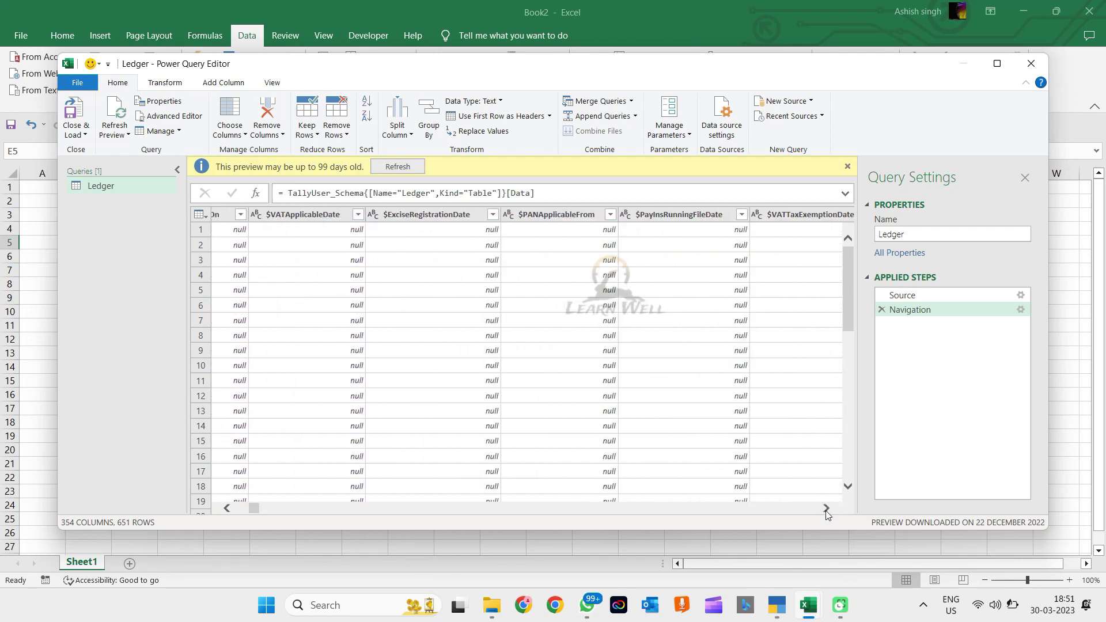
{"action": "left_click", "coordinate": [826, 508]}
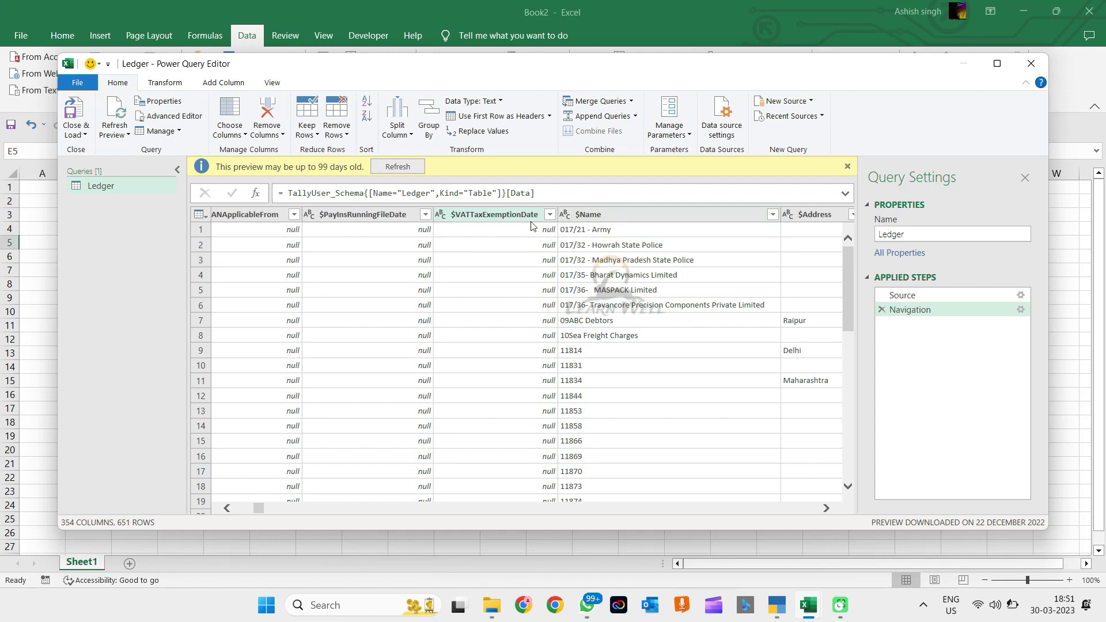
Remove the empty columns from $StartingFrom through $VATTaxExemptionDate, leaving 340 columns
{"action": "left_click", "coordinate": [499, 215], "text": "shift"}
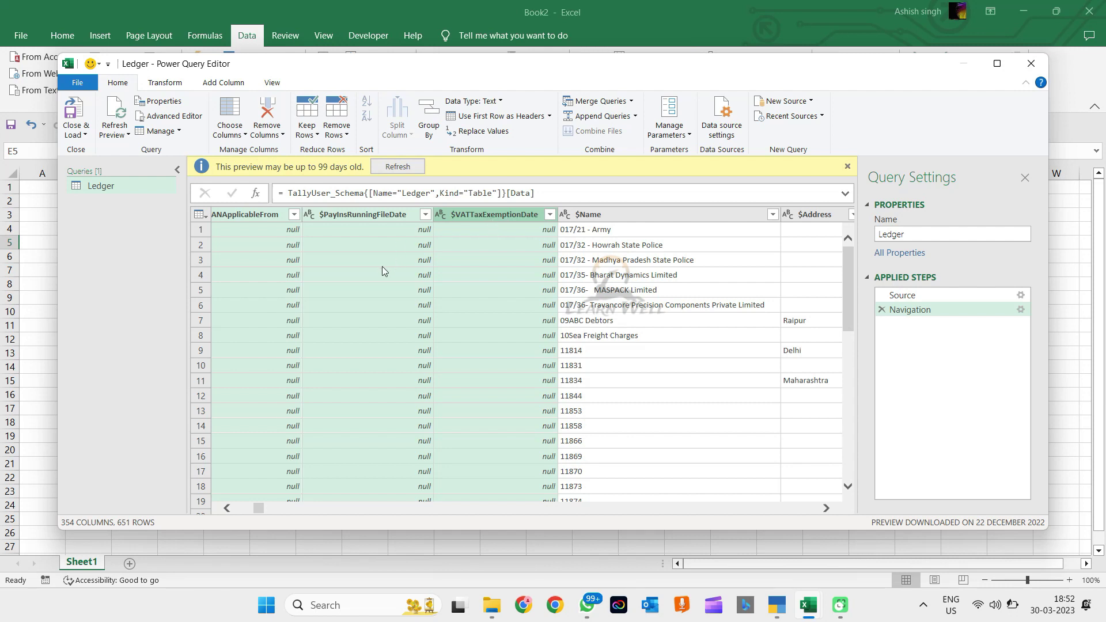
{"action": "right_click", "coordinate": [483, 216]}
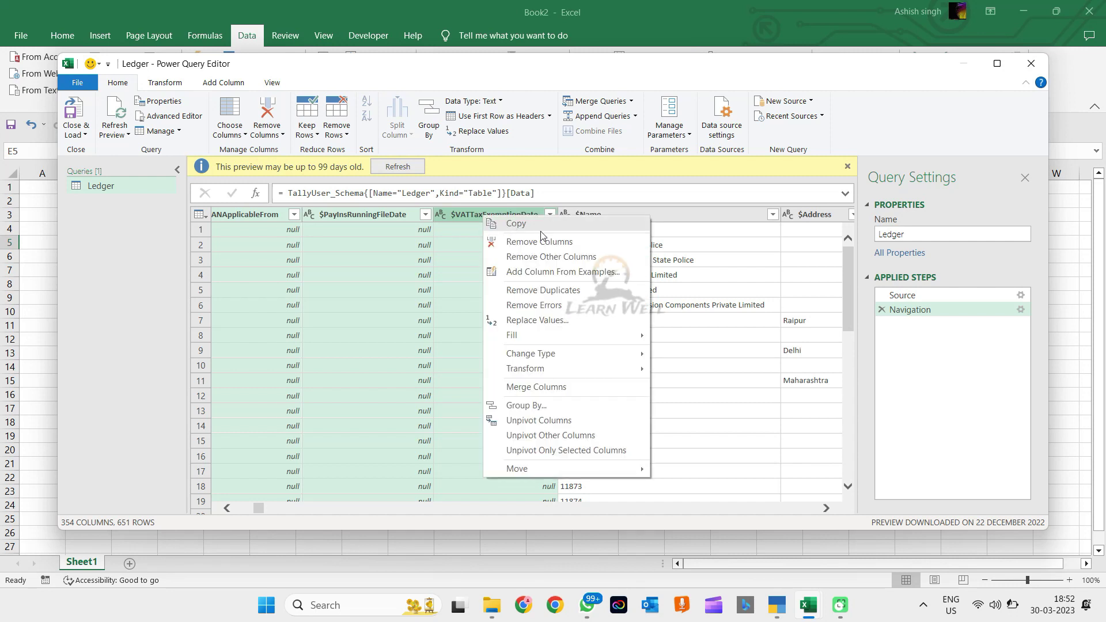
{"action": "left_click", "coordinate": [514, 245]}
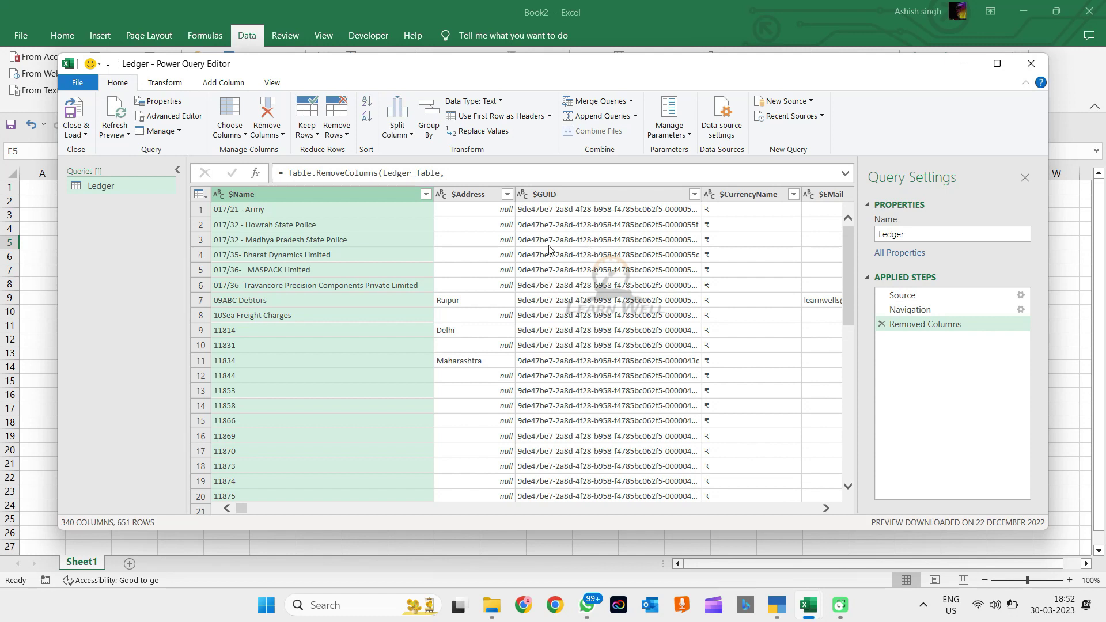
Inspect sample $GUID, $Name and $CurrencyName values in the remaining columns
{"action": "left_click", "coordinate": [549, 245]}
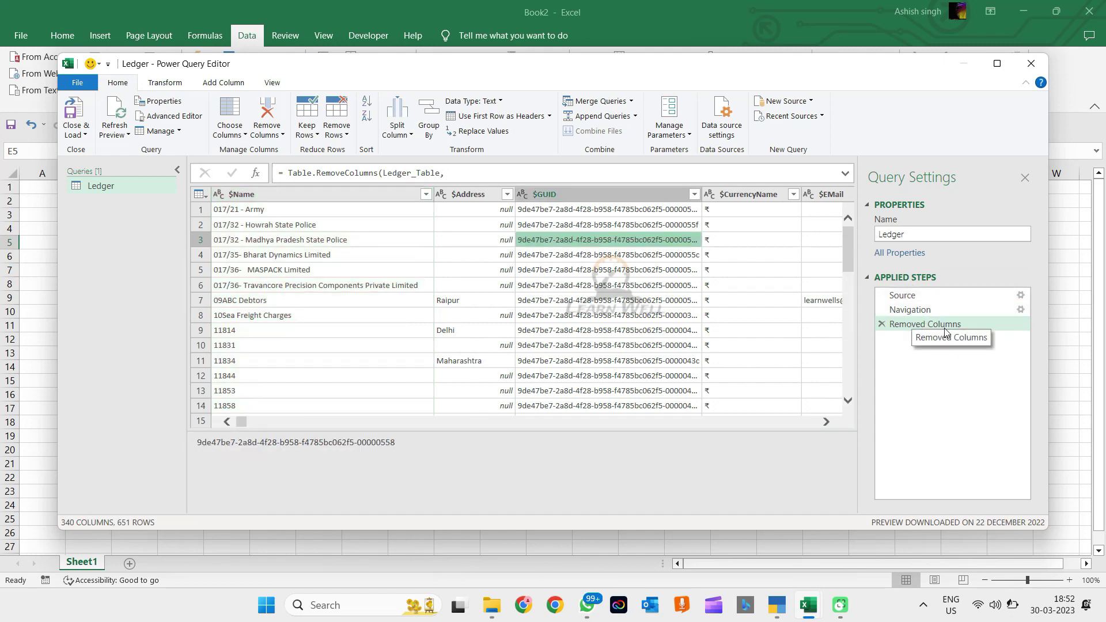
{"action": "left_click", "coordinate": [429, 228]}
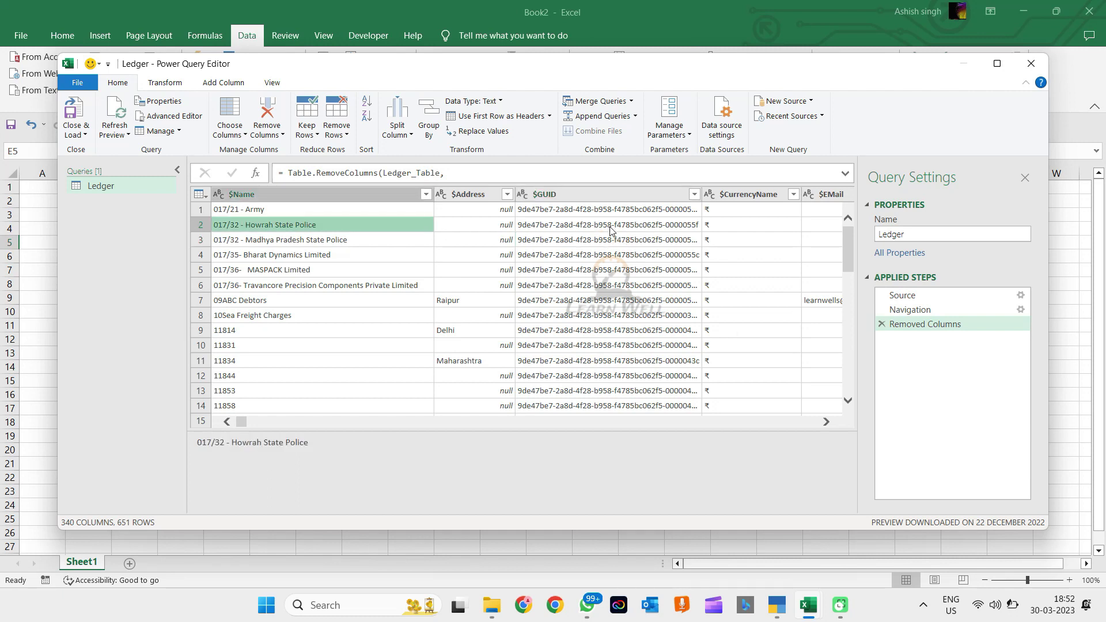
{"action": "left_click", "coordinate": [633, 238]}
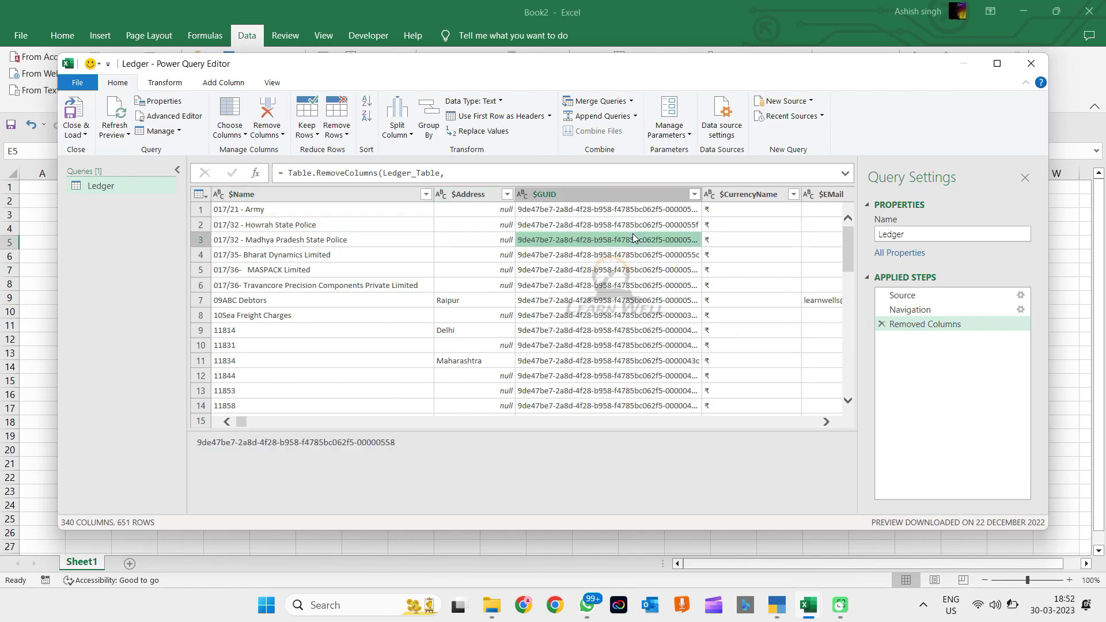
{"action": "left_click", "coordinate": [750, 225]}
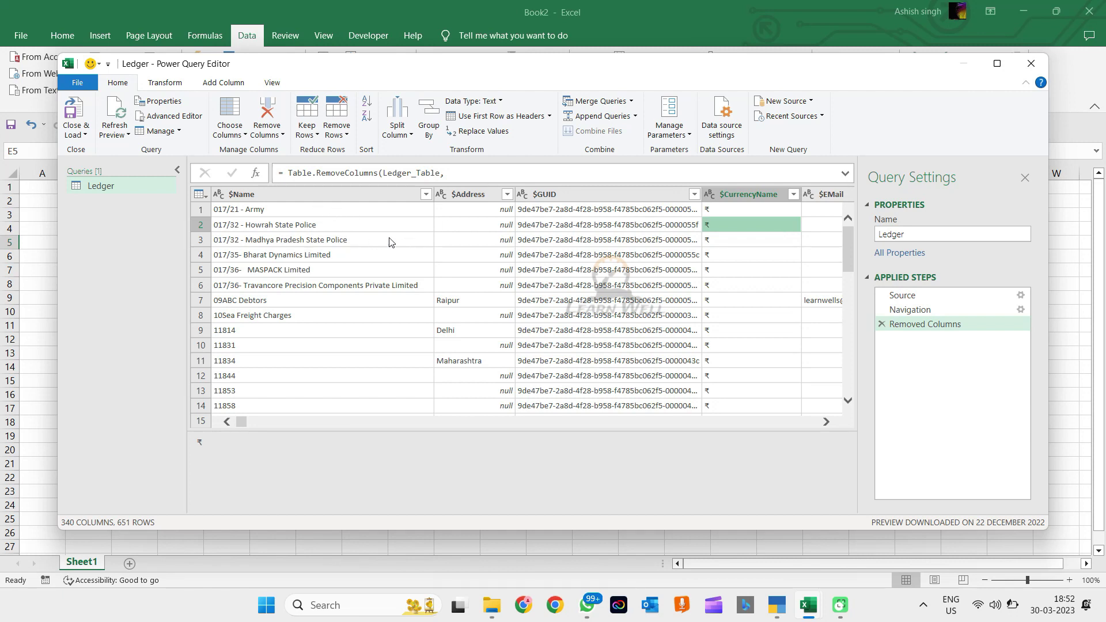
Open the Advanced Editor and highlight the Removed Columns step in the M code
{"action": "left_click", "coordinate": [176, 118]}
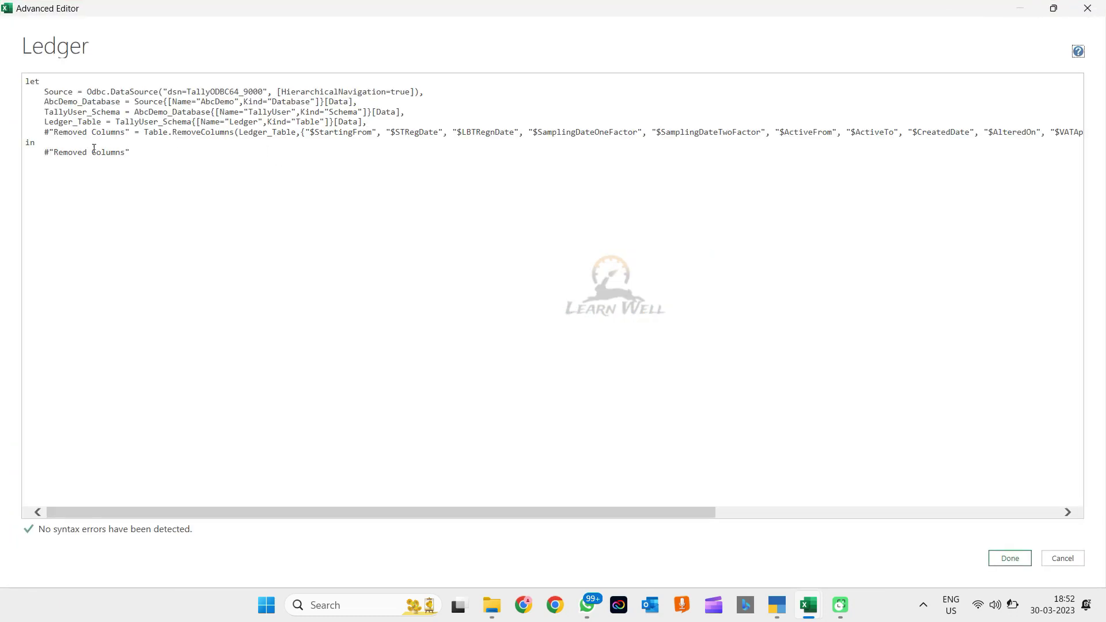
{"action": "left_click_drag", "start_coordinate": [54, 133], "coordinate": [523, 371]}
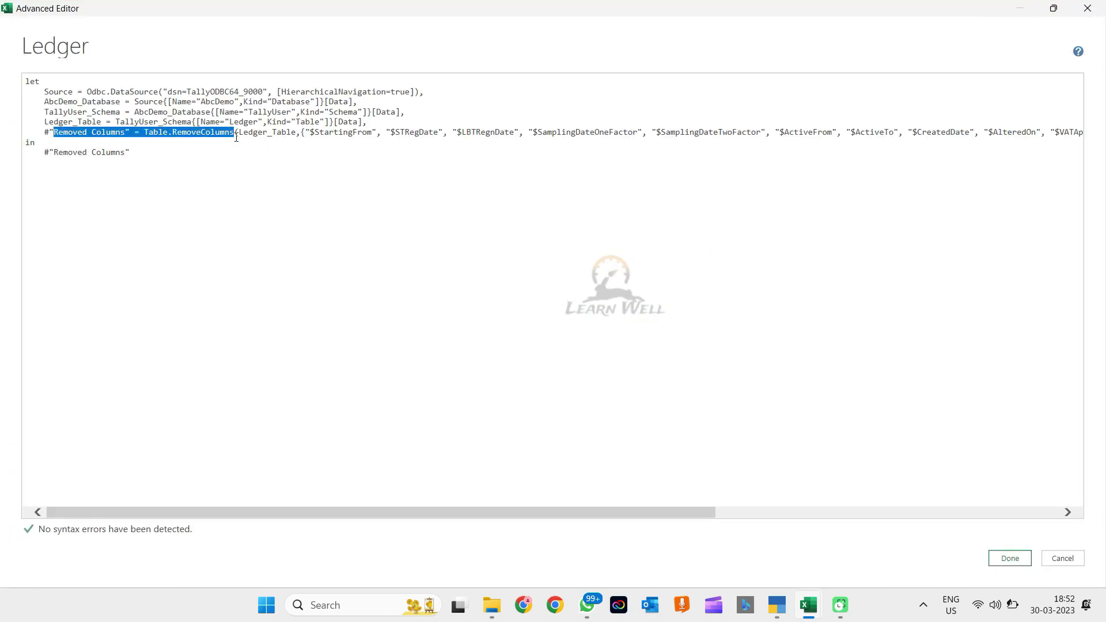
{"action": "left_click", "coordinate": [580, 320]}
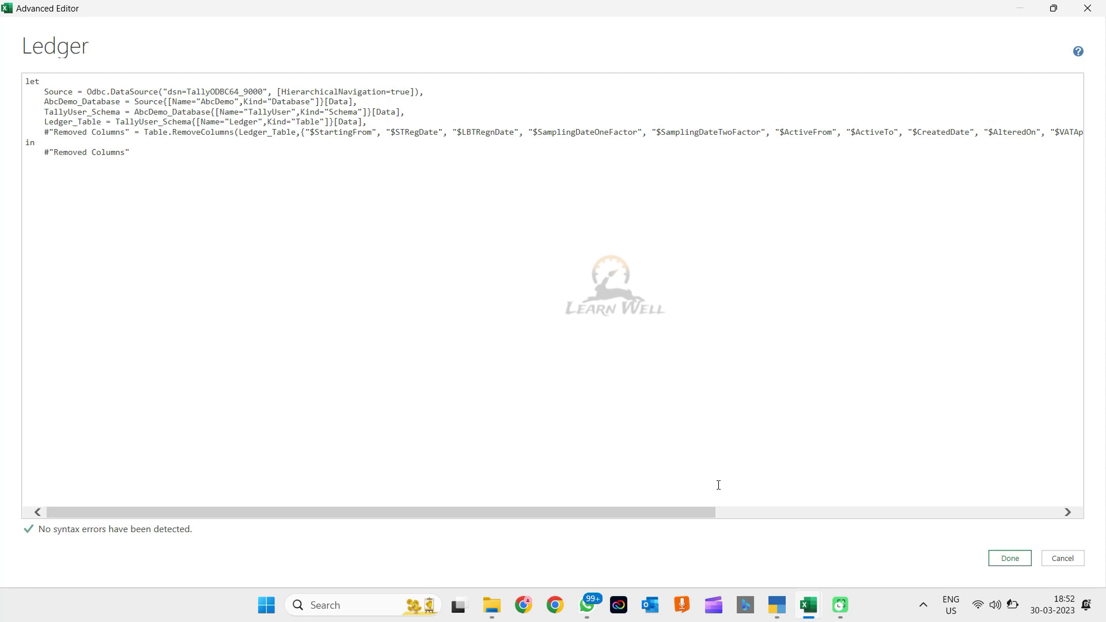
{"action": "mouse_move", "coordinate": [776, 605]}
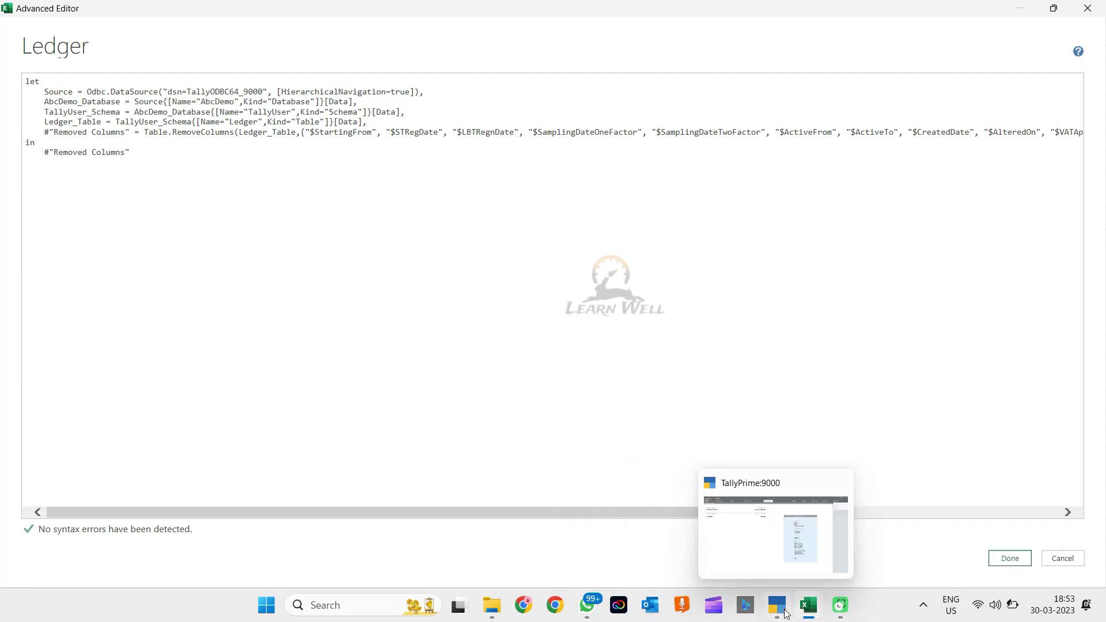
Run SELECT * FROM LEDGER in TallyPrime's Calculator, browse its columns, then return to Excel
{"action": "left_click", "coordinate": [787, 615]}
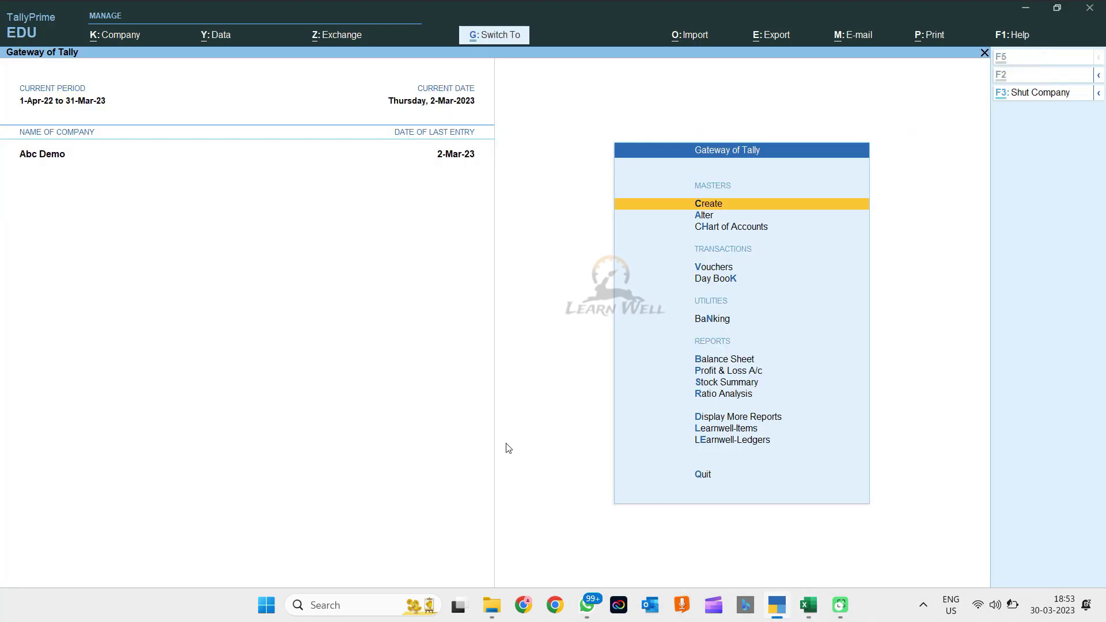
{"action": "key", "text": "ctrl+n"}
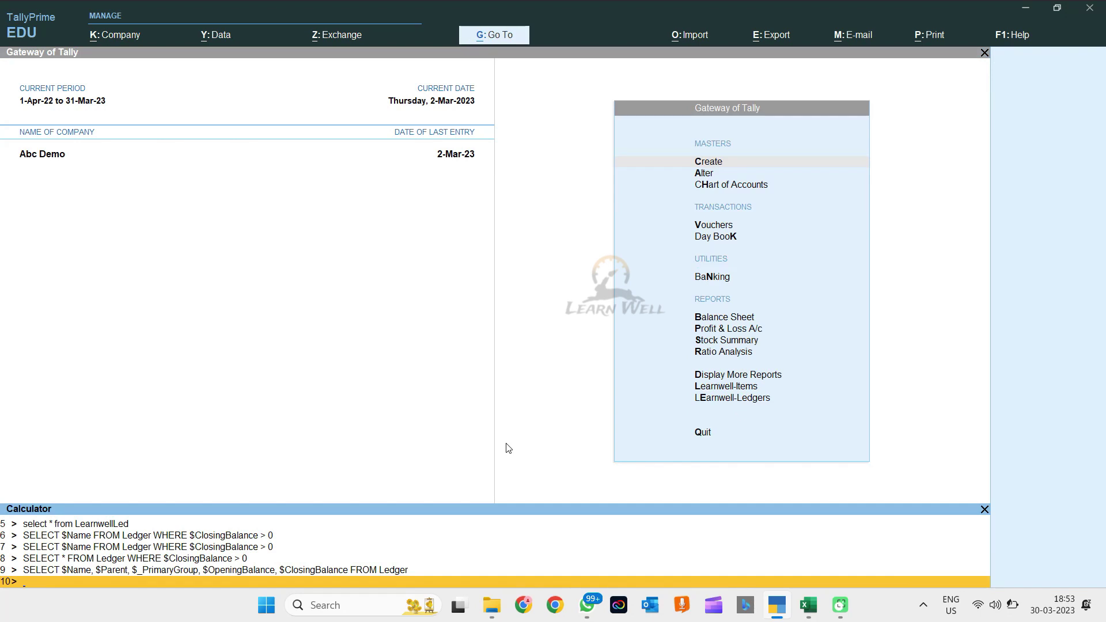
{"action": "type", "text": "SELECT * F"}
{"action": "type", "text": "ROM LEDG"}
{"action": "type", "text": "ER"}
{"action": "key", "text": "Return"}
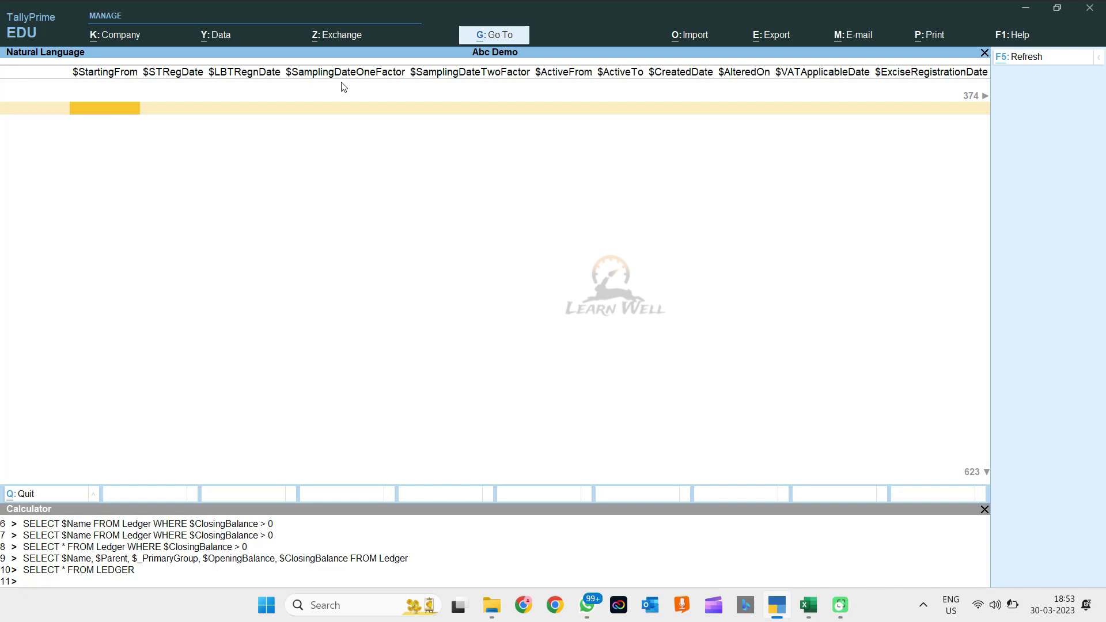
{"action": "key", "text": "Right"}
{"action": "key", "text": "Right"}
{"action": "key", "text": "Right"}
{"action": "key", "text": "Right"}
{"action": "key", "text": "Right"}
{"action": "key", "text": "Right"}
{"action": "key", "text": "Right"}
{"action": "key", "text": "Right"}
{"action": "key", "text": "Right"}
{"action": "key", "text": "Right"}
{"action": "key", "text": "Right"}
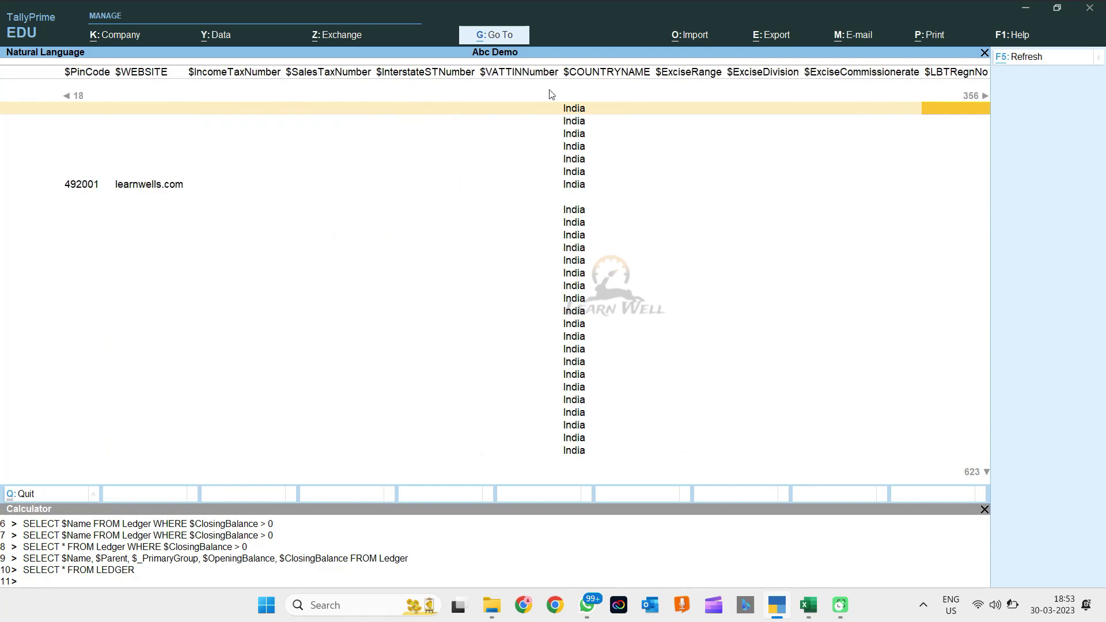
{"action": "key", "text": "alt+Tab"}
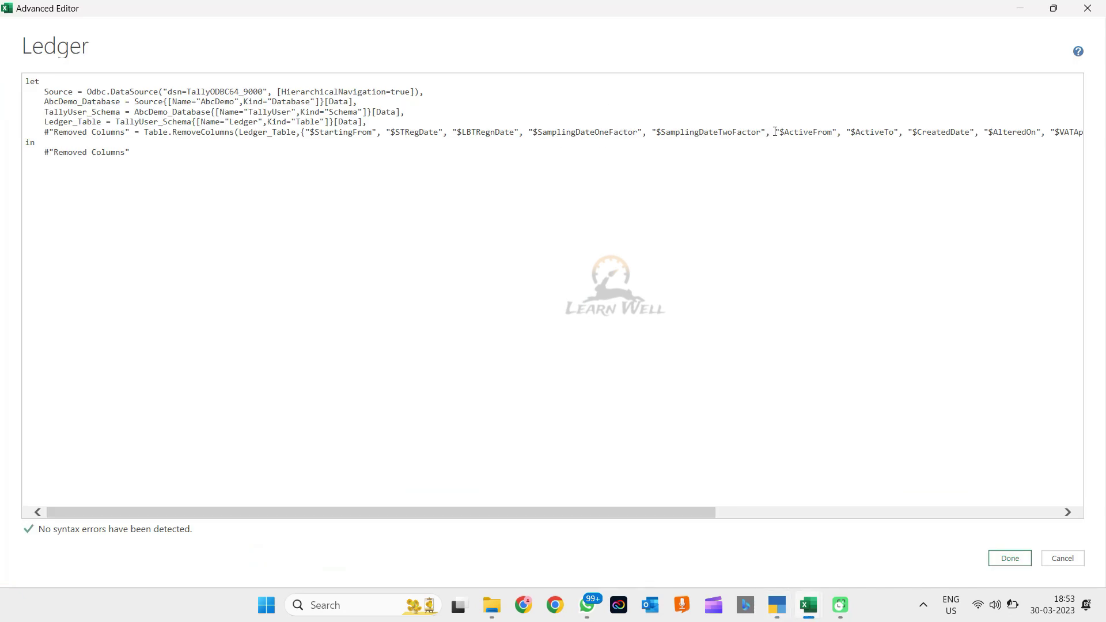
Review the $ActiveFrom and $SamplingDateTwoFactor entries in the code, then close the Advanced Editor unchanged
{"action": "left_click_drag", "start_coordinate": [777, 131], "coordinate": [862, 127]}
{"action": "left_click", "coordinate": [761, 133]}
{"action": "left_click_drag", "start_coordinate": [775, 132], "coordinate": [652, 132]}
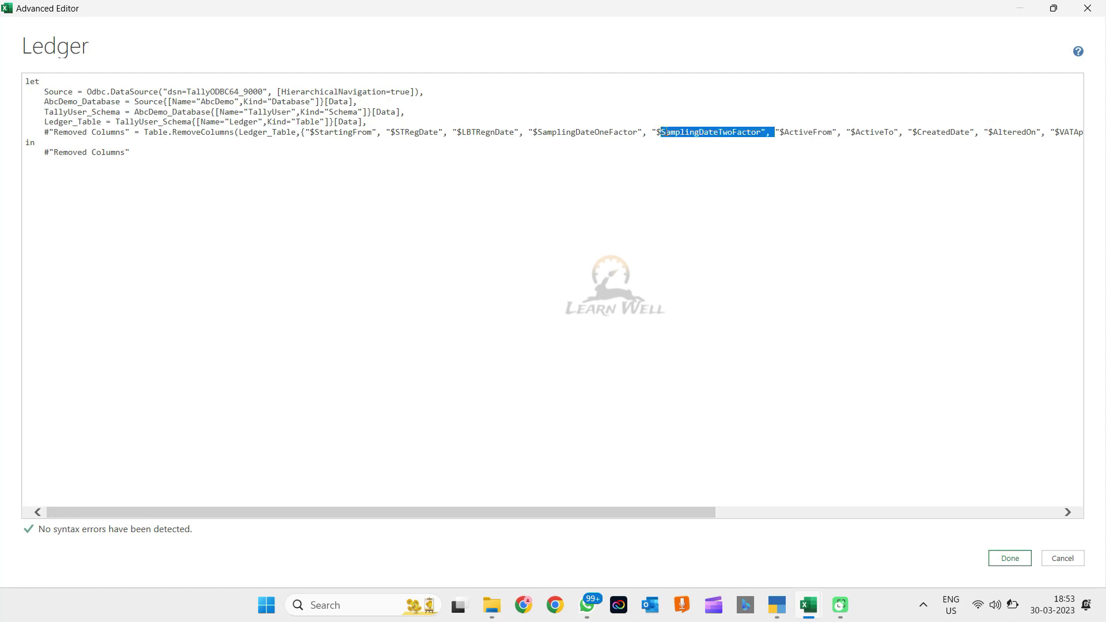
{"action": "left_click", "coordinate": [816, 130]}
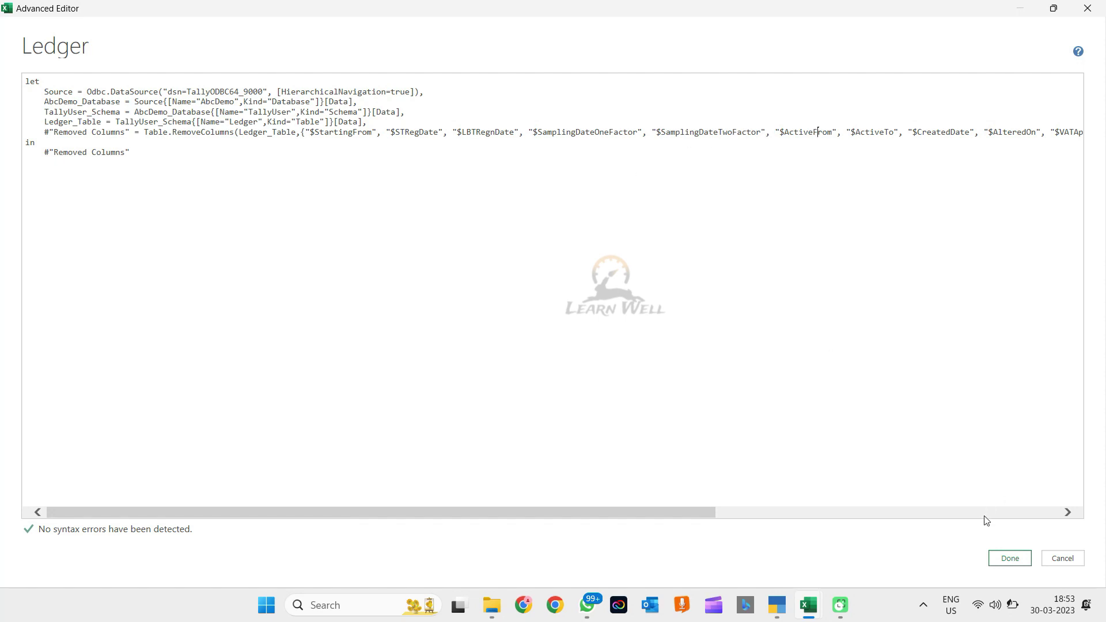
{"action": "left_click", "coordinate": [1009, 559]}
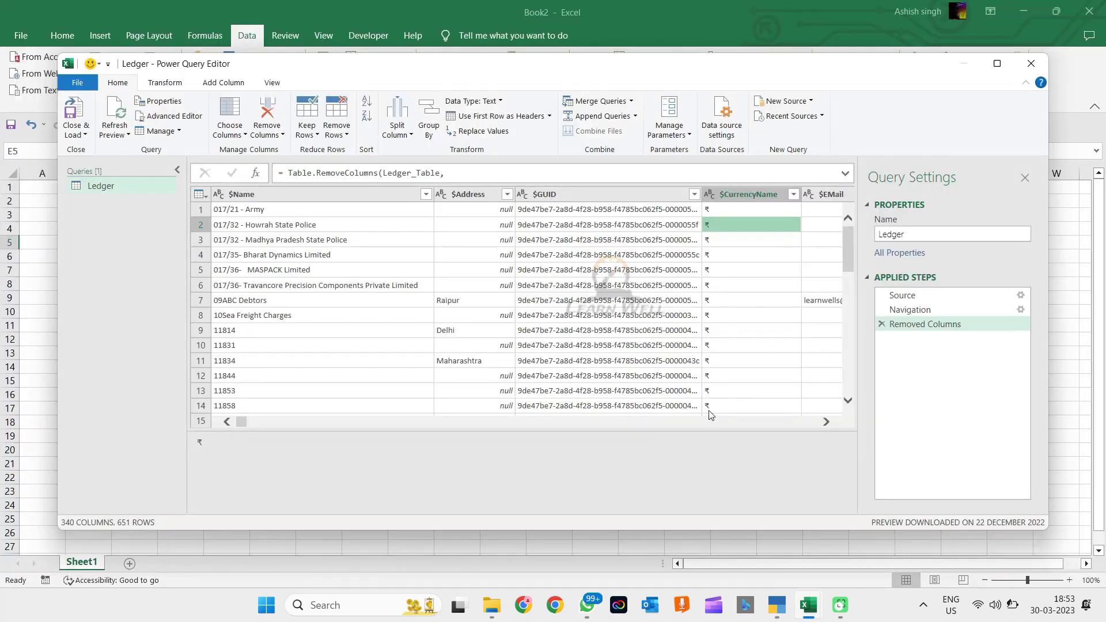
Remove the $CurrencyName column from the Ledger query
{"action": "key", "text": "Right"}
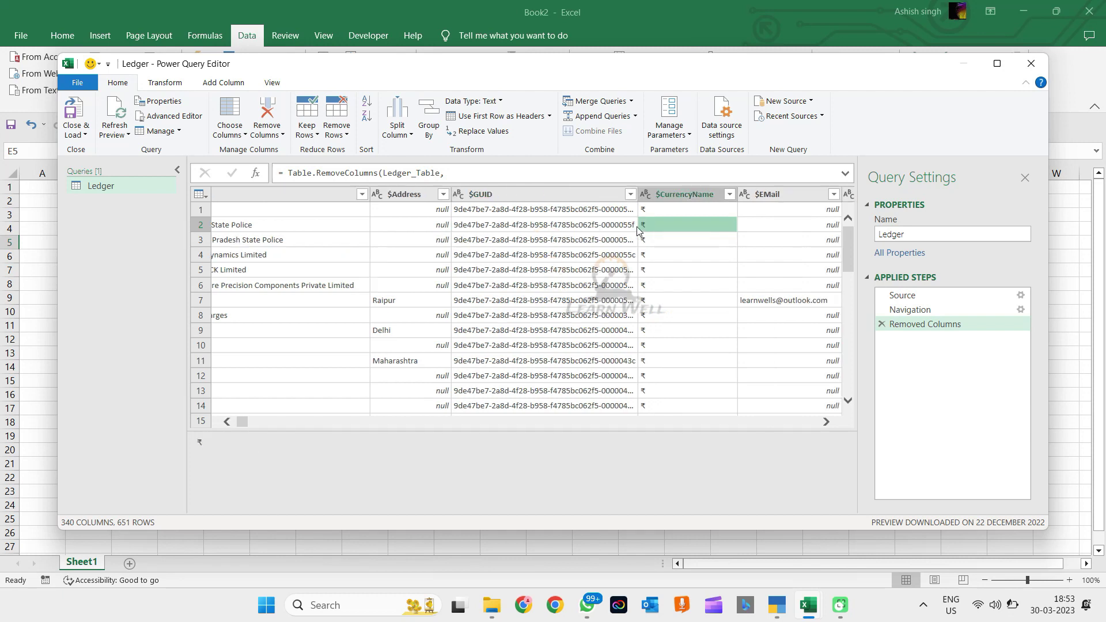
{"action": "key", "text": "Right"}
{"action": "key", "text": "Right"}
{"action": "key", "text": "Right"}
{"action": "left_click", "coordinate": [424, 193]}
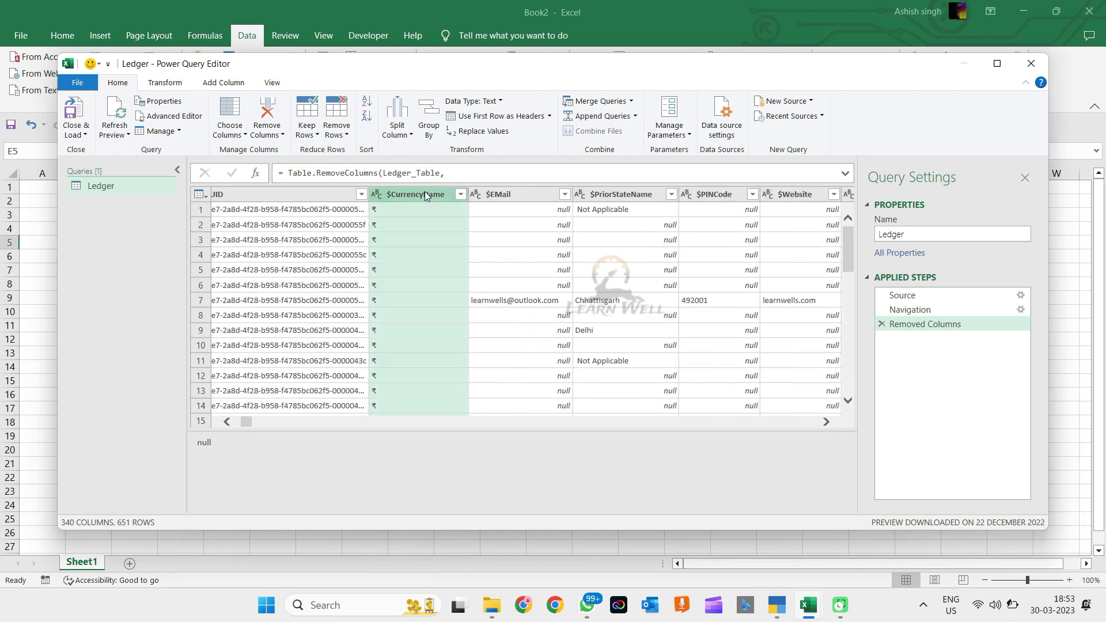
{"action": "right_click", "coordinate": [424, 193]}
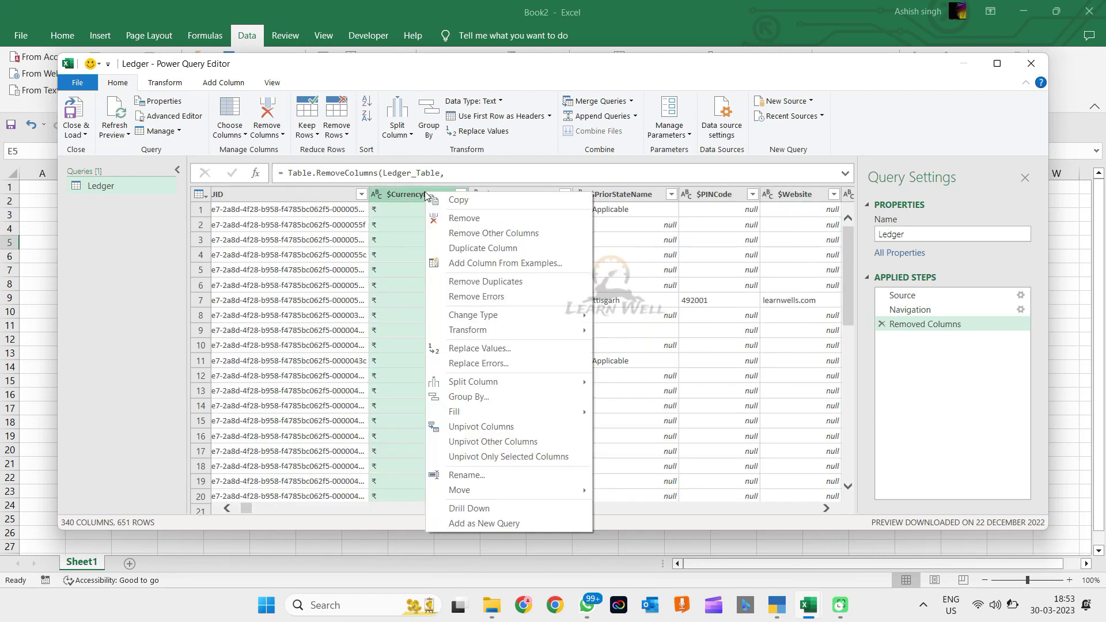
{"action": "left_click", "coordinate": [468, 219]}
{"action": "left_click", "coordinate": [520, 227]}
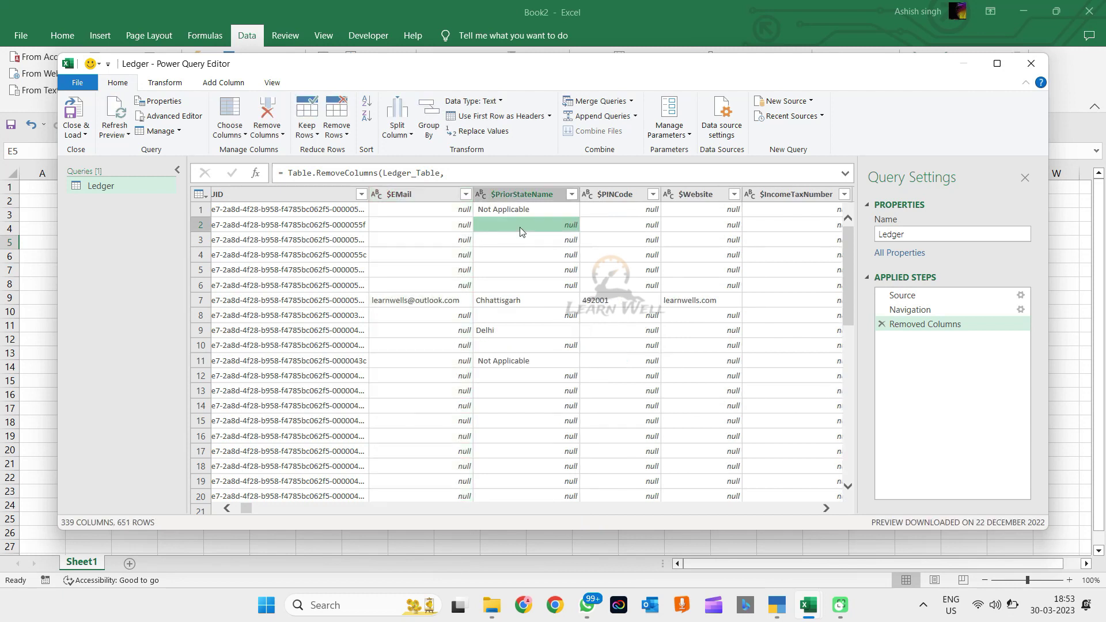
Reorder columns, putting $IncomeTaxNumber beside $SalesTaxNumber and $CountryName ahead of the tax-number columns
{"action": "key", "text": "Right"}
{"action": "key", "text": "Right"}
{"action": "key", "text": "Right"}
{"action": "key", "text": "Right"}
{"action": "key", "text": "Right"}
{"action": "key", "text": "Right"}
{"action": "key", "text": "Right"}
{"action": "key", "text": "Right"}
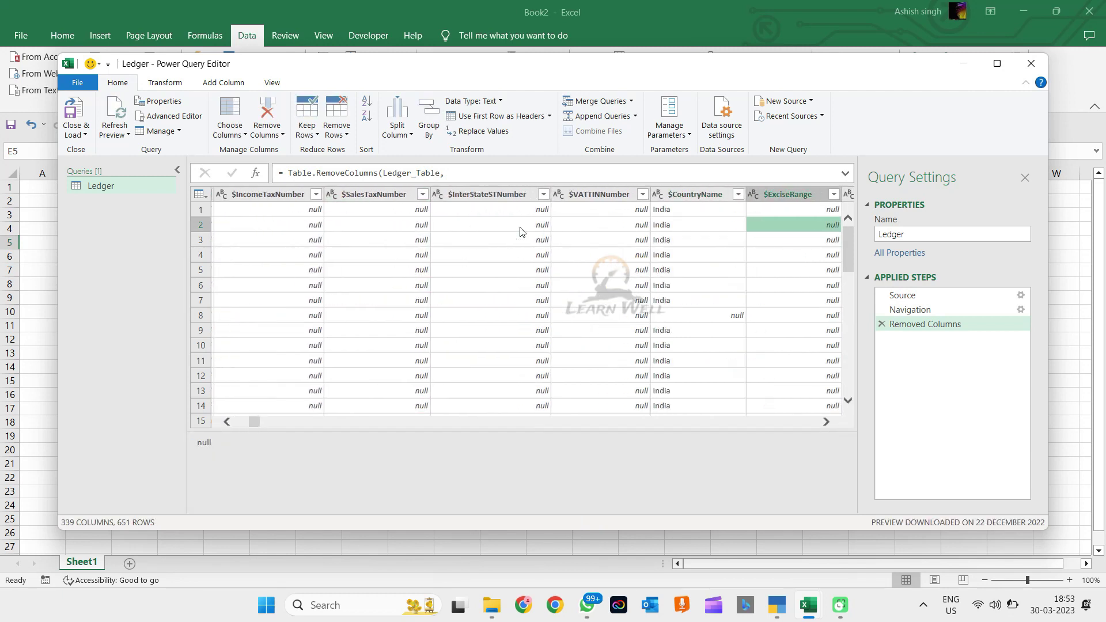
{"action": "left_click_drag", "start_coordinate": [296, 190], "coordinate": [526, 205]}
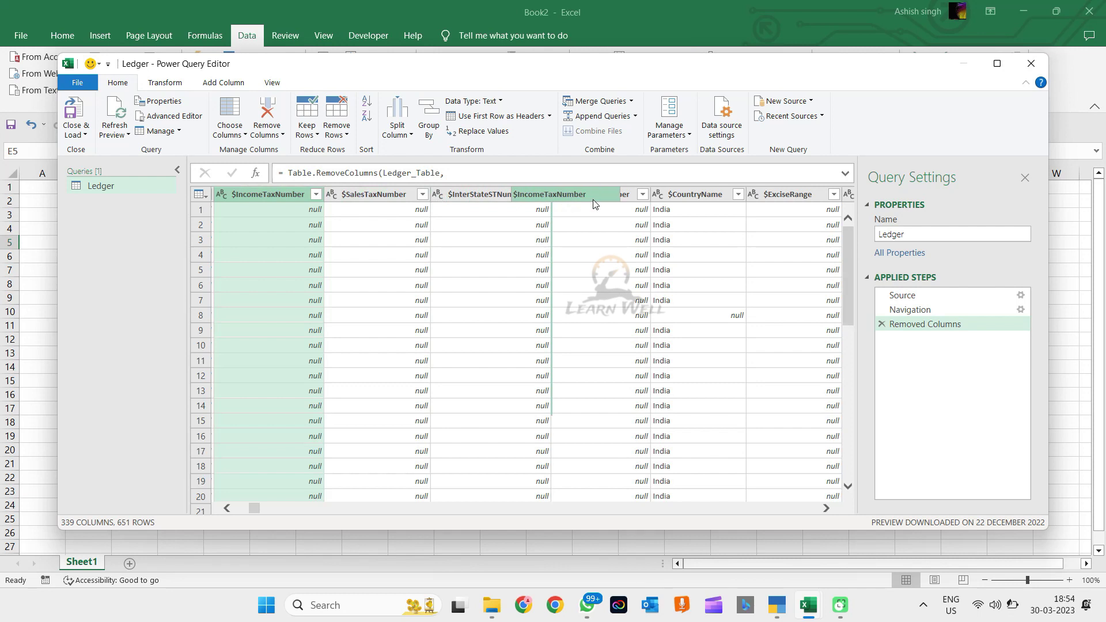
{"action": "left_click_drag", "start_coordinate": [339, 192], "coordinate": [582, 203]}
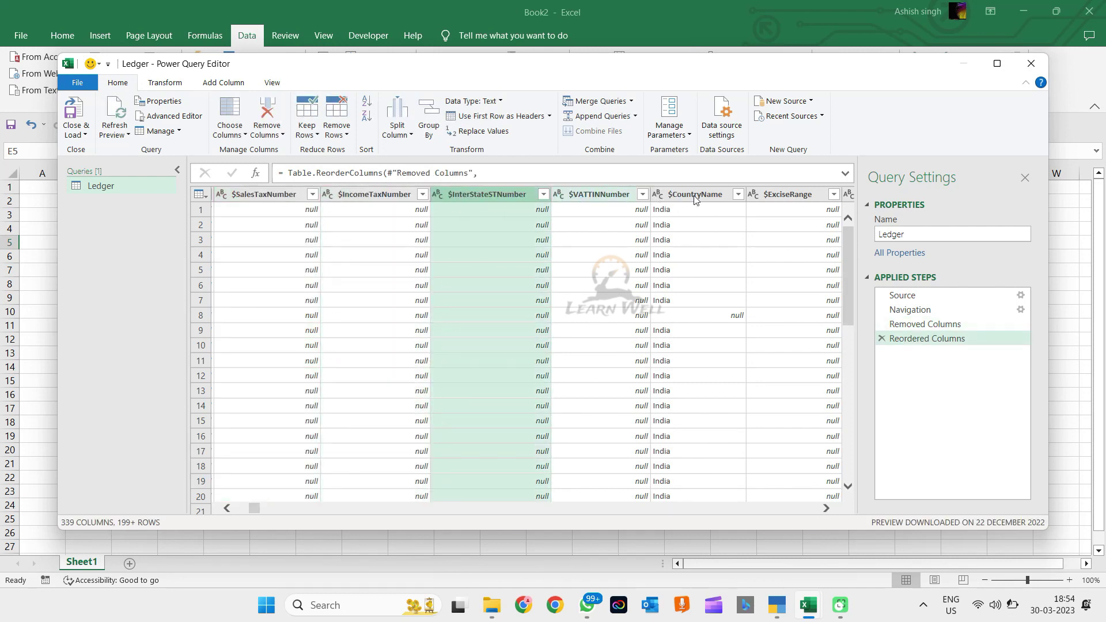
{"action": "left_click_drag", "start_coordinate": [691, 197], "coordinate": [251, 208]}
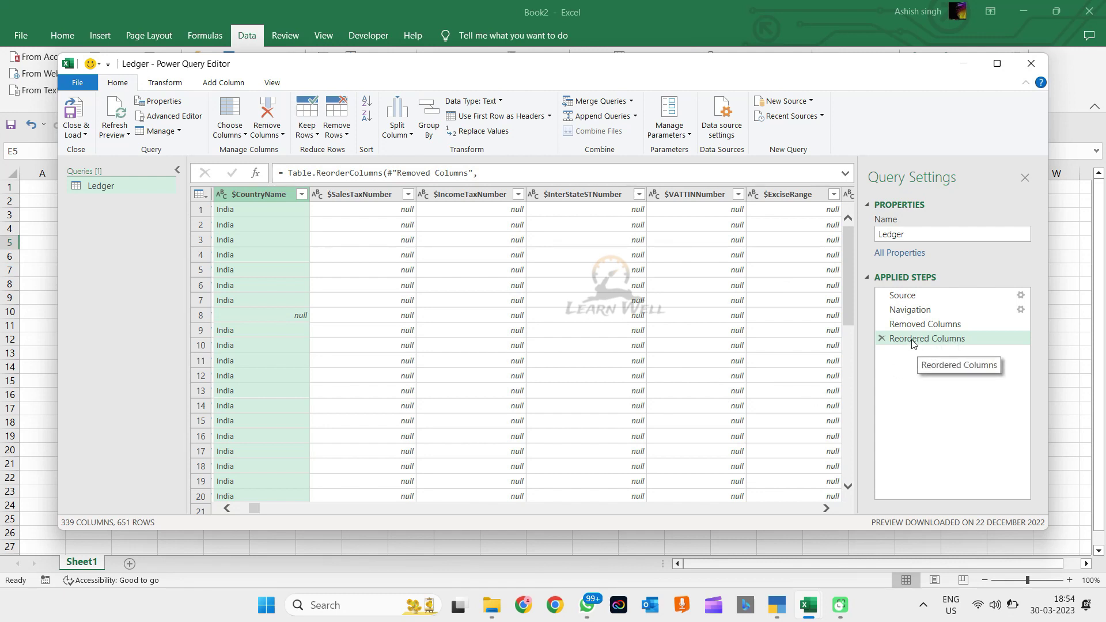
{"action": "left_click", "coordinate": [178, 118]}
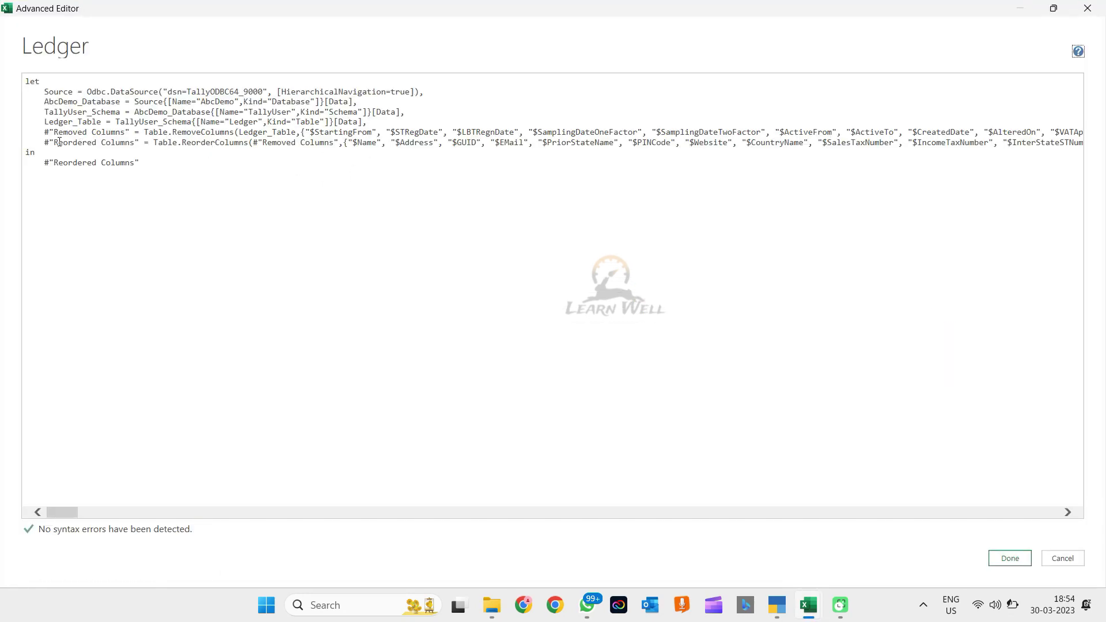
Review the Reordered Columns step's $Address and $SalesTaxNumber entries, then close the Advanced Editor
{"action": "left_click_drag", "start_coordinate": [55, 142], "coordinate": [273, 146]}
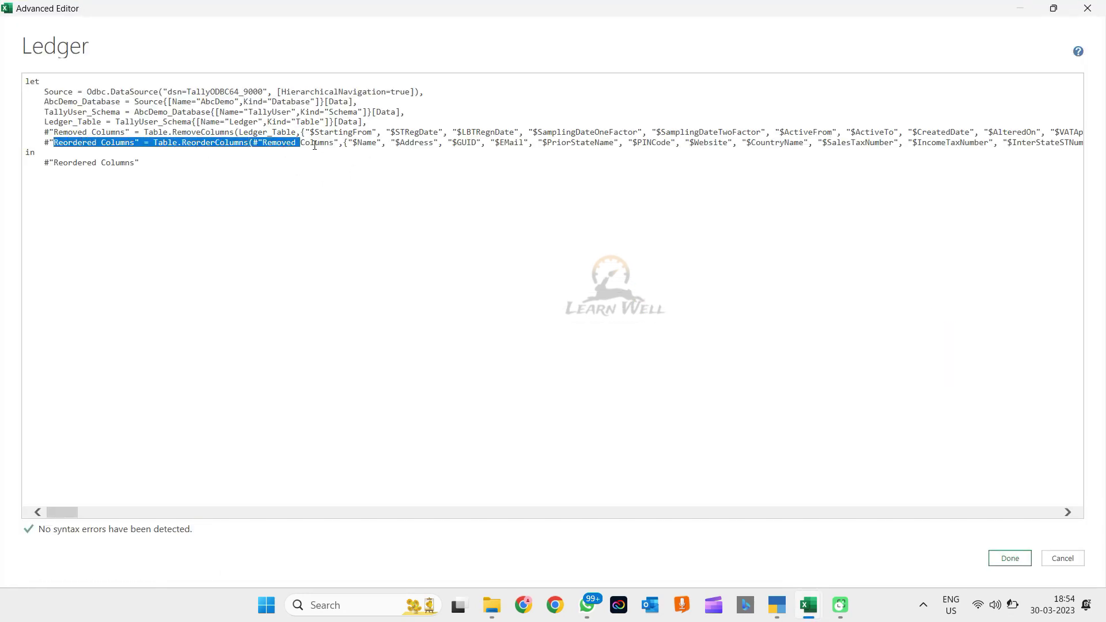
{"action": "left_click_drag", "start_coordinate": [394, 142], "coordinate": [431, 144]}
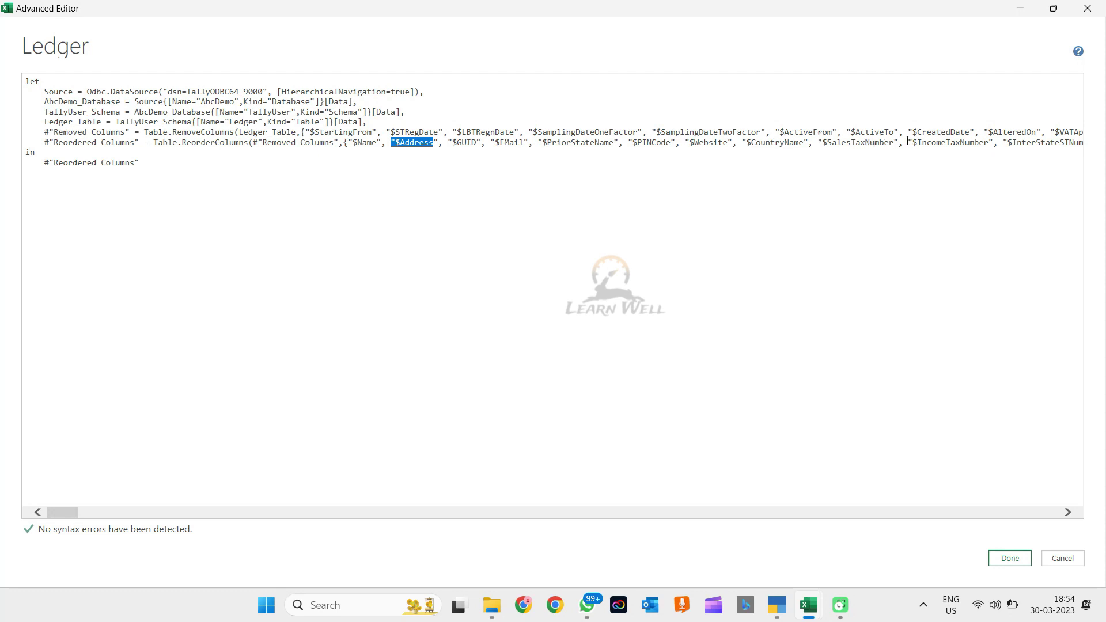
{"action": "left_click_drag", "start_coordinate": [903, 144], "coordinate": [820, 149]}
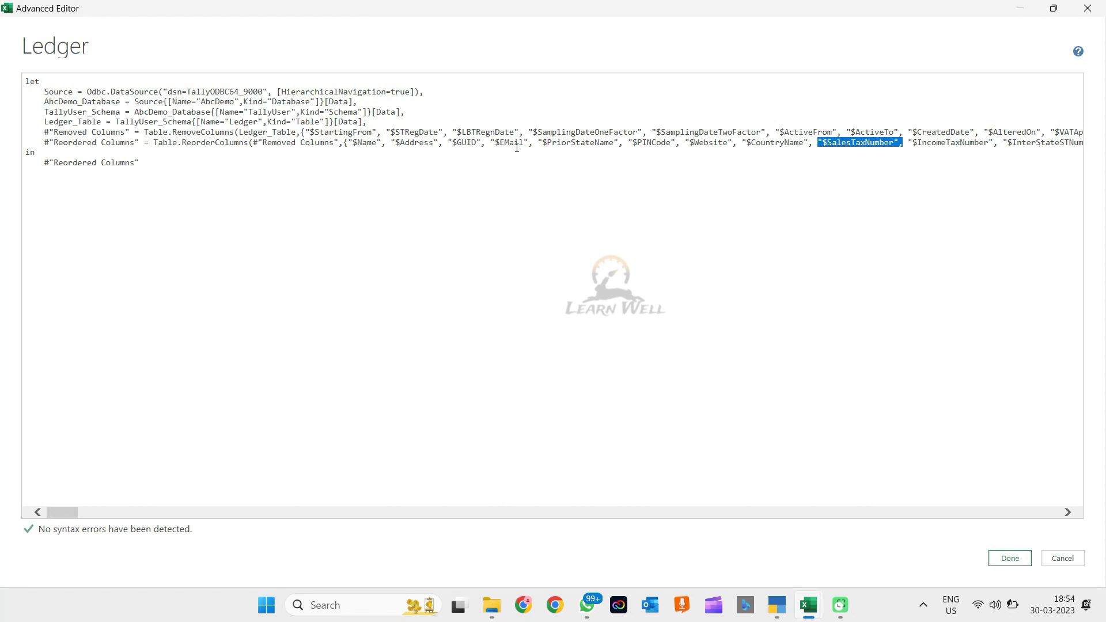
{"action": "left_click", "coordinate": [1018, 557]}
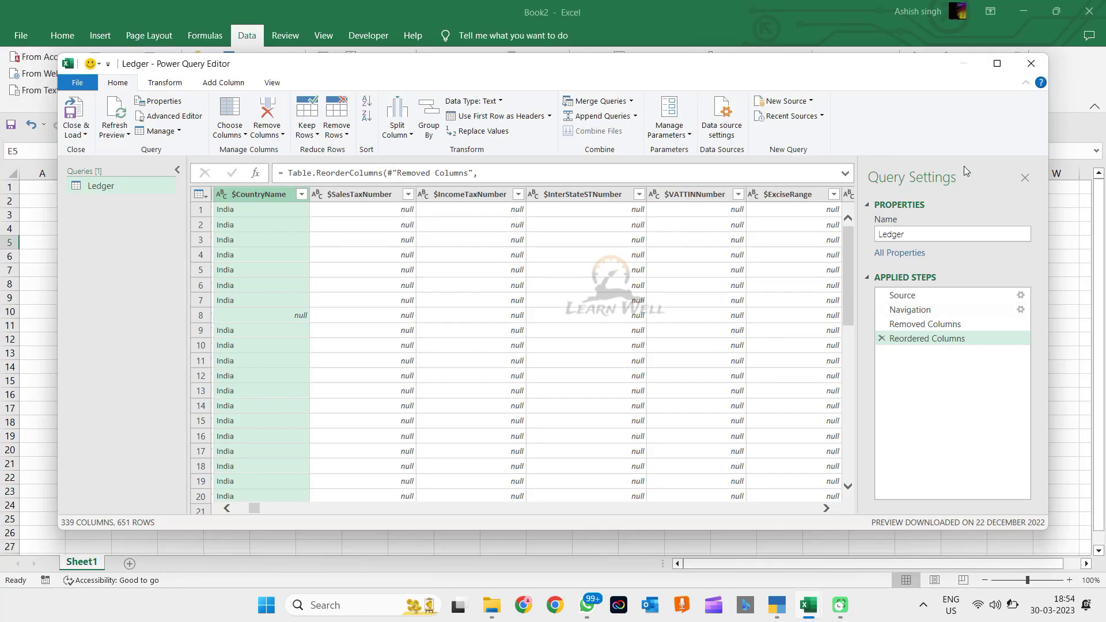
Load the Ledger query as a table into the existing worksheet at cell $A$5
{"action": "left_click", "coordinate": [88, 139]}
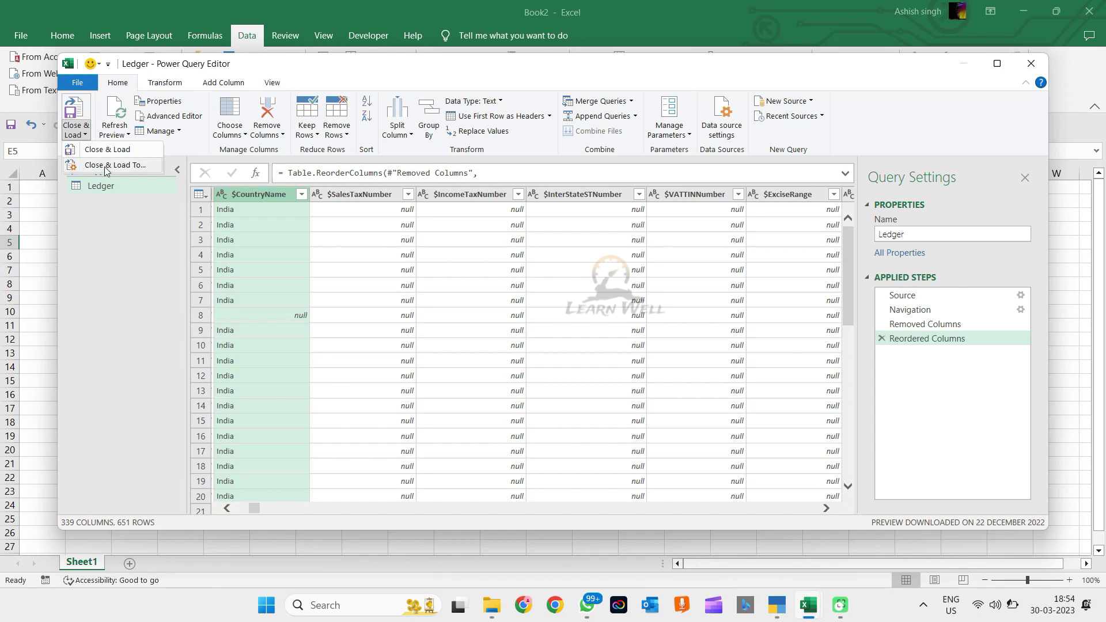
{"action": "left_click", "coordinate": [81, 135]}
{"action": "left_click", "coordinate": [81, 137]}
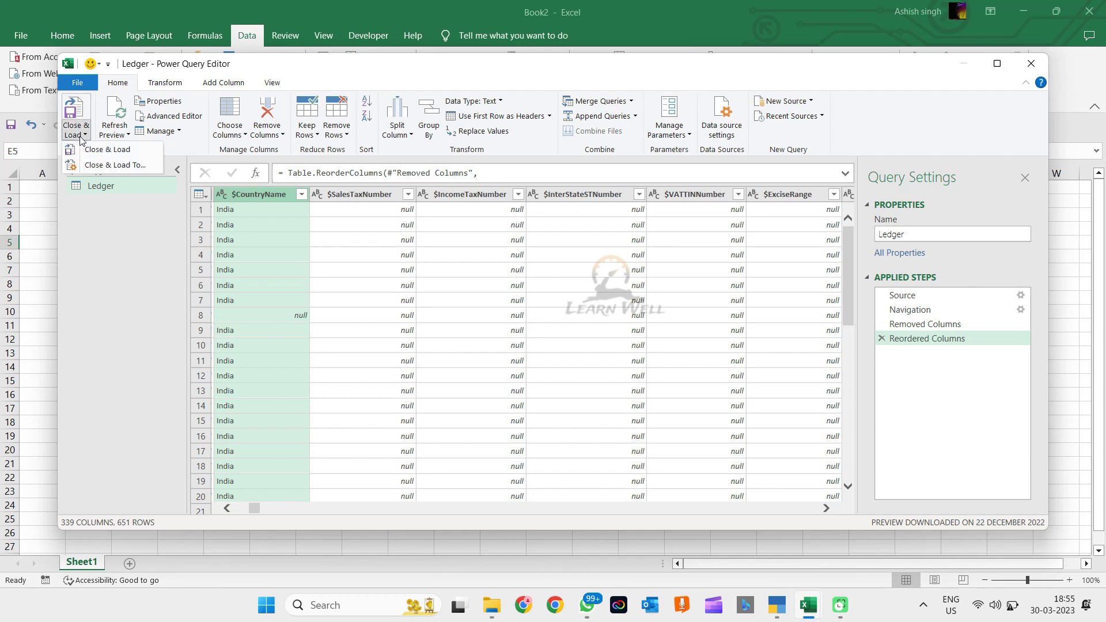
{"action": "left_click", "coordinate": [122, 165]}
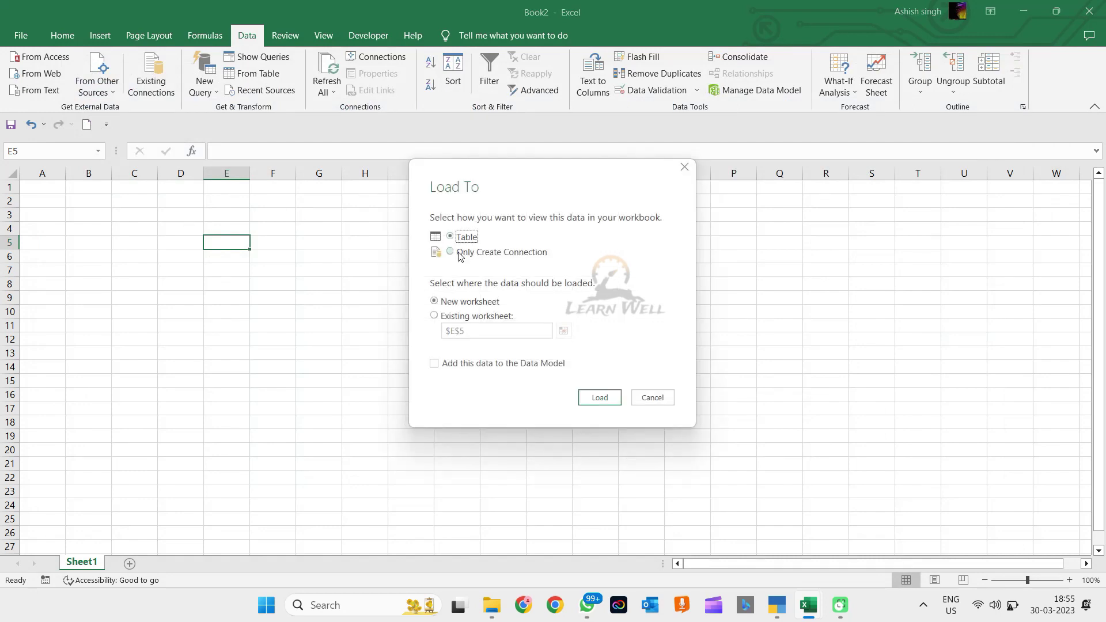
{"action": "left_click", "coordinate": [435, 316]}
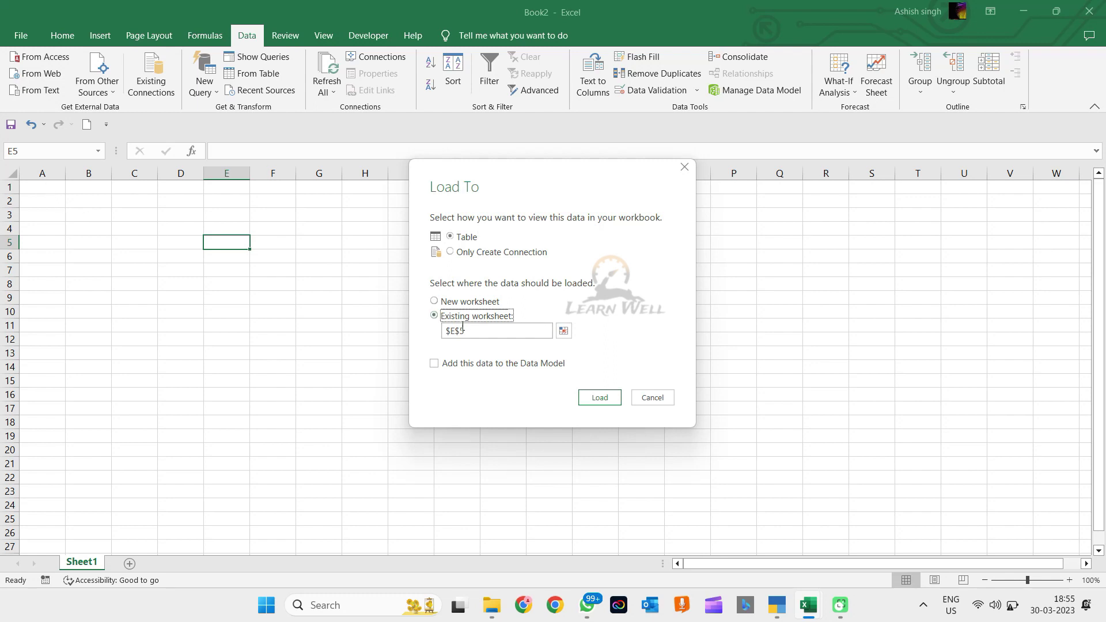
{"action": "left_click", "coordinate": [460, 331]}
{"action": "key", "text": "BackSpace"}
{"action": "type", "text": "A"}
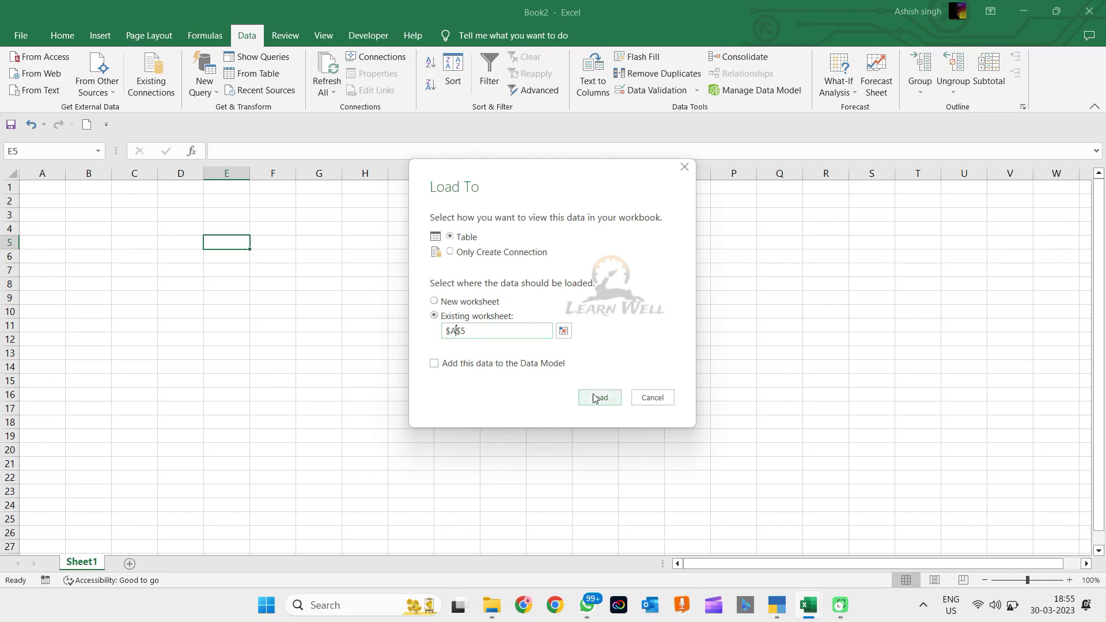
{"action": "left_click", "coordinate": [597, 397]}
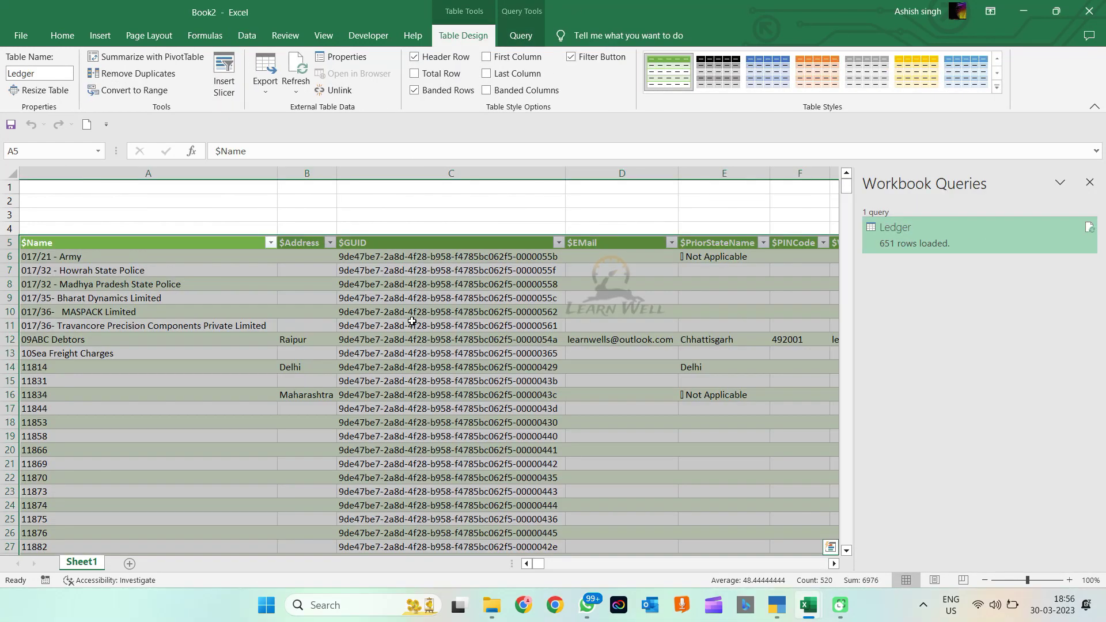
{"action": "left_click", "coordinate": [490, 312]}
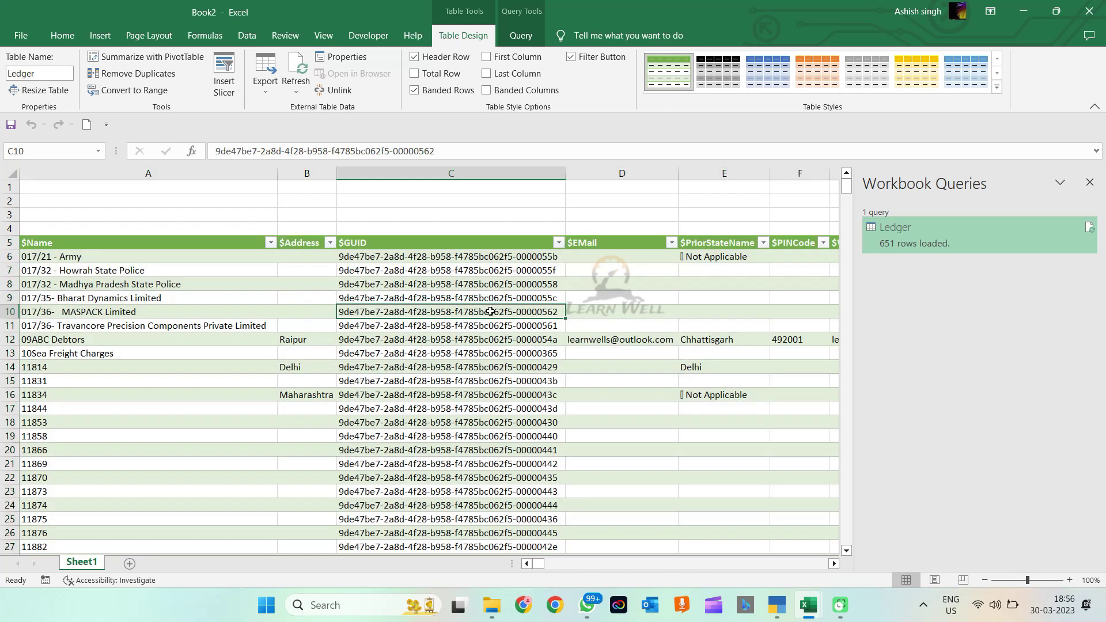
{"action": "left_click", "coordinate": [620, 274]}
{"action": "key", "text": "Right"}
{"action": "key", "text": "Right"}
{"action": "key", "text": "Right"}
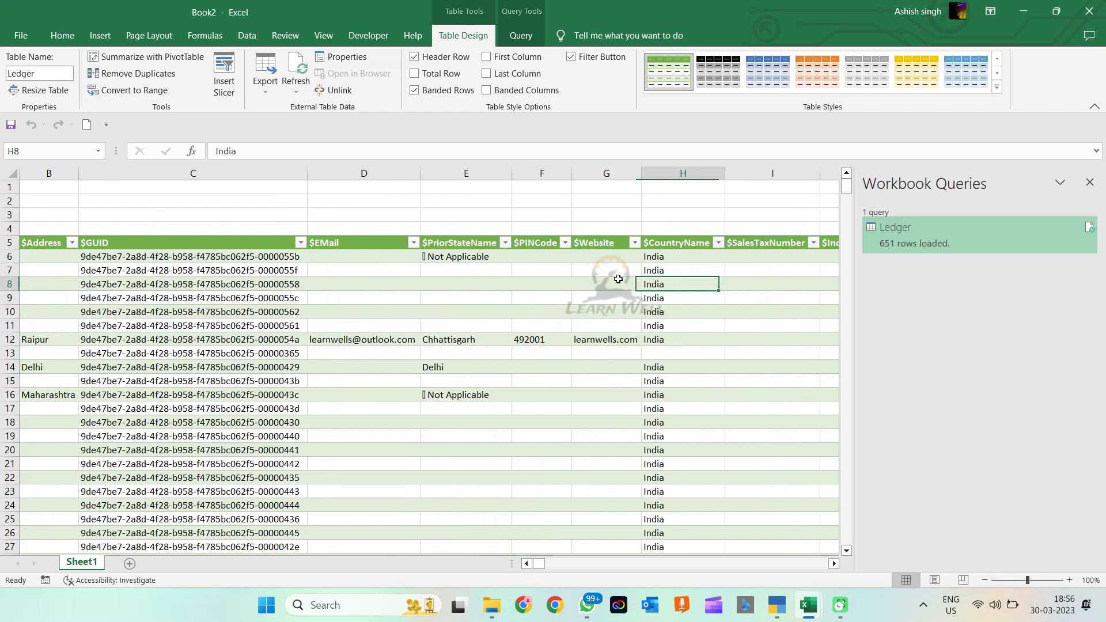
{"action": "left_click", "coordinate": [618, 279]}
{"action": "key", "text": "Right"}
{"action": "key", "text": "Right"}
{"action": "key", "text": "Right"}
{"action": "key", "text": "Right"}
{"action": "key", "text": "Right"}
{"action": "key", "text": "Right"}
{"action": "key", "text": "Right"}
{"action": "key", "text": "Right"}
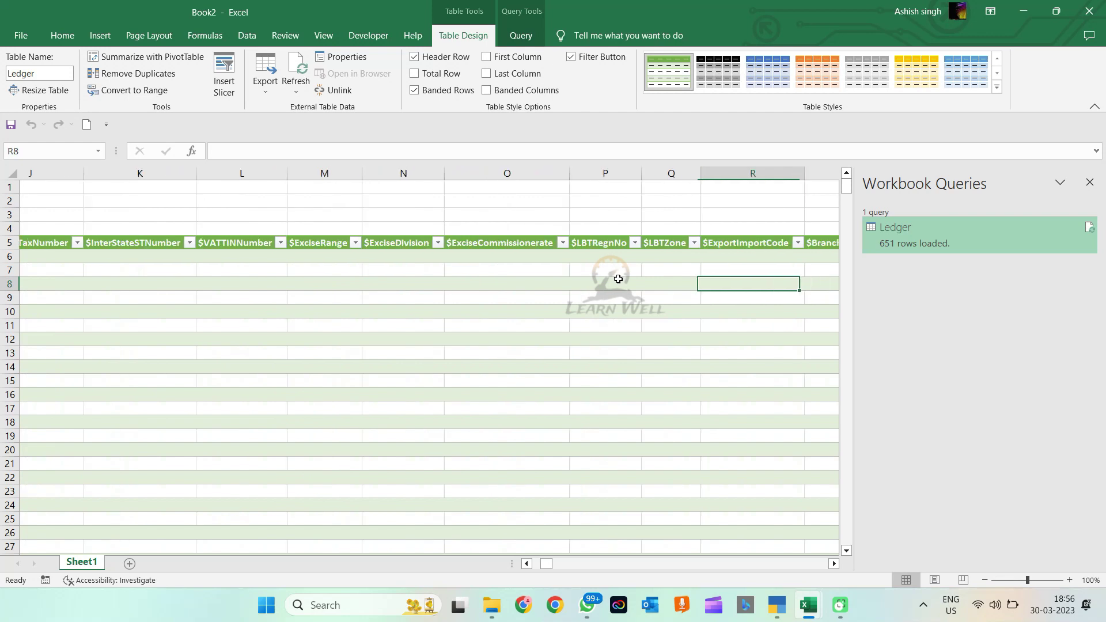
{"action": "key", "text": "Left"}
{"action": "key", "text": "Home"}
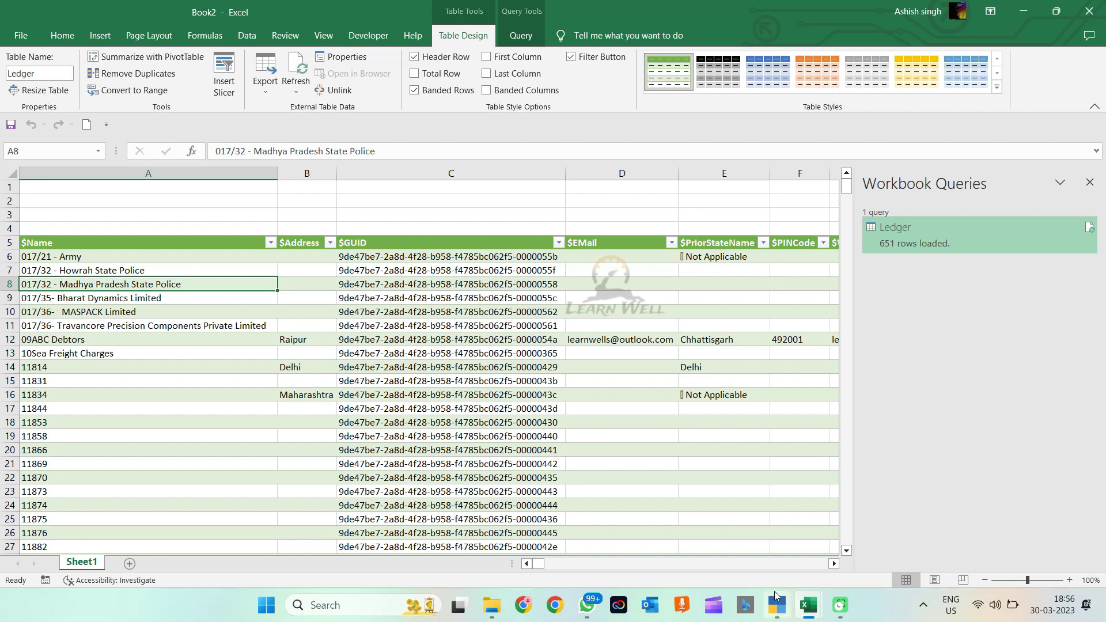
Refresh the Ledger table from TallyODBC64_9000, reloading 651 rows, and check the Data tab's Refresh All options
{"action": "right_click", "coordinate": [314, 310]}
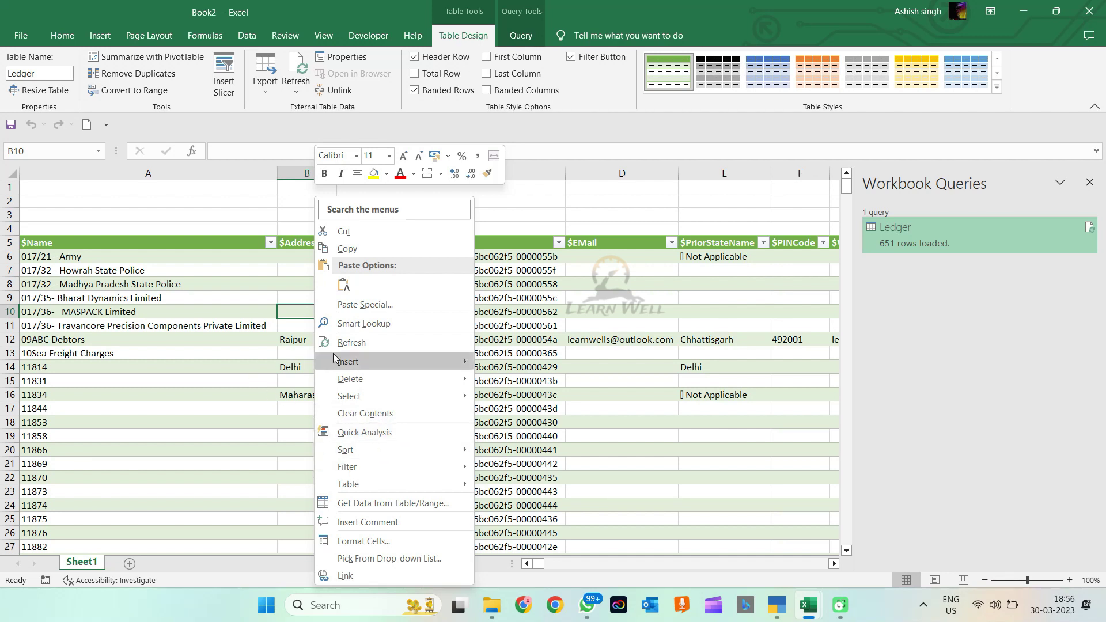
{"action": "left_click", "coordinate": [365, 344]}
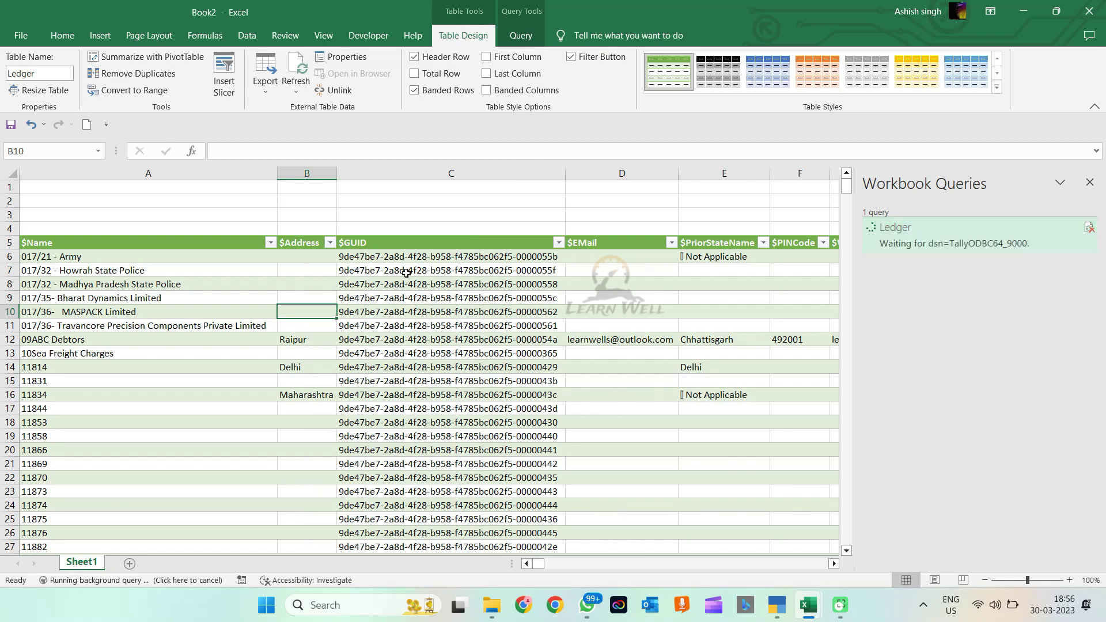
{"action": "left_click", "coordinate": [253, 36]}
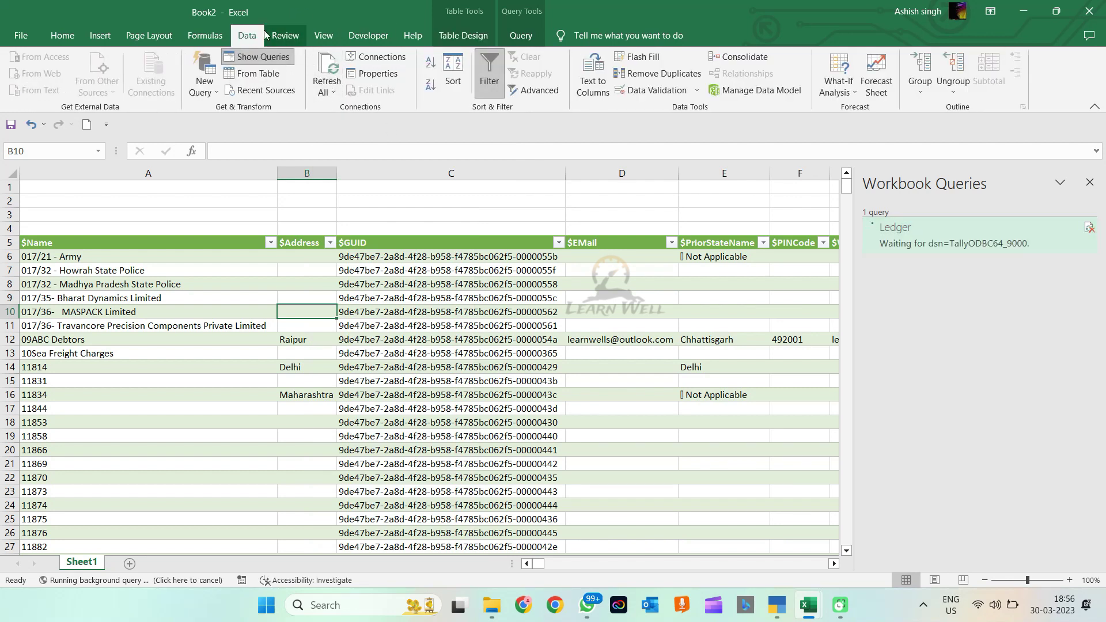
{"action": "left_click", "coordinate": [332, 94]}
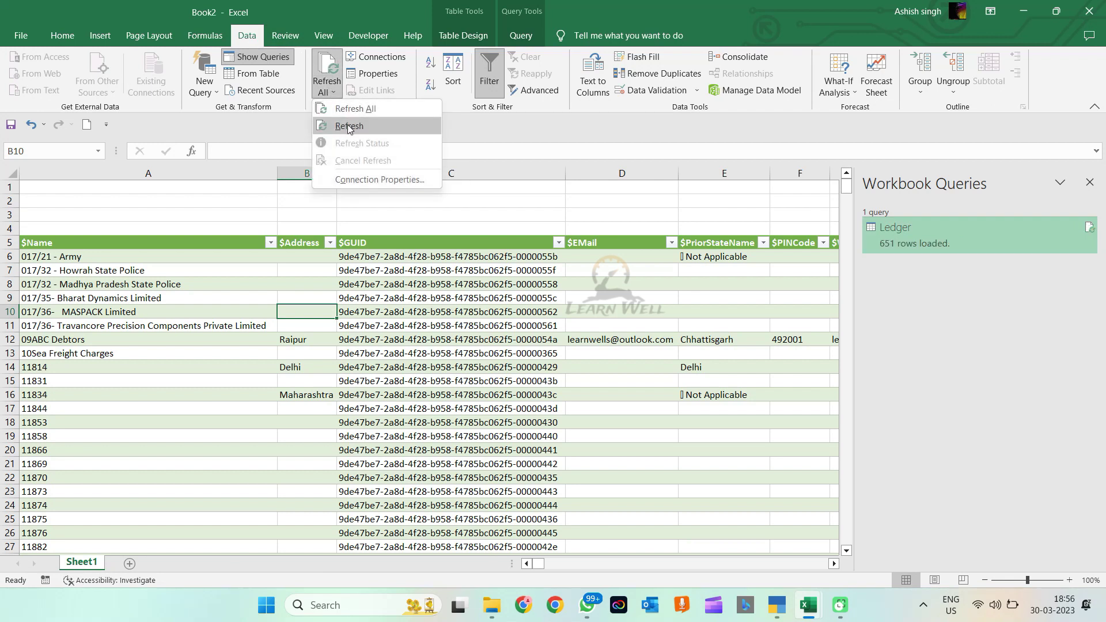
{"action": "left_click", "coordinate": [429, 311]}
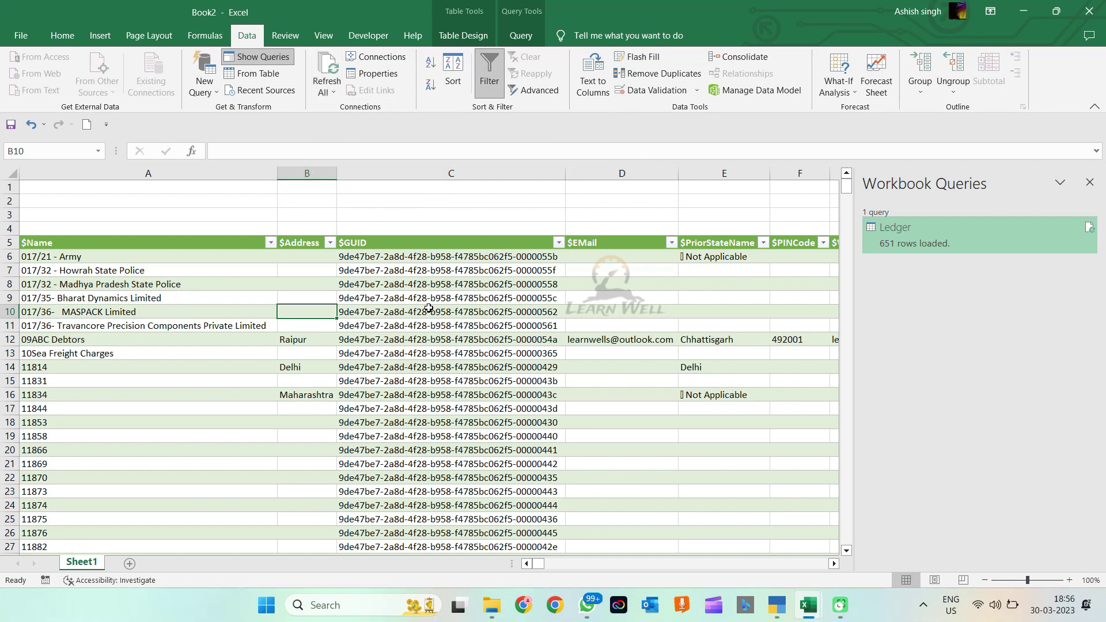
{"action": "left_click", "coordinate": [429, 311]}
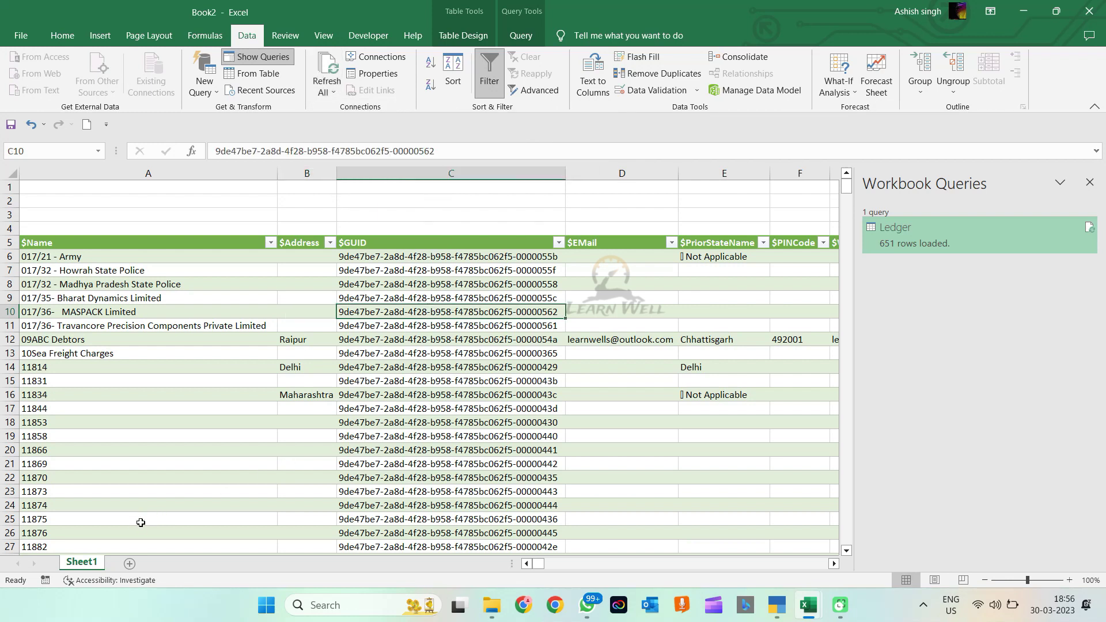